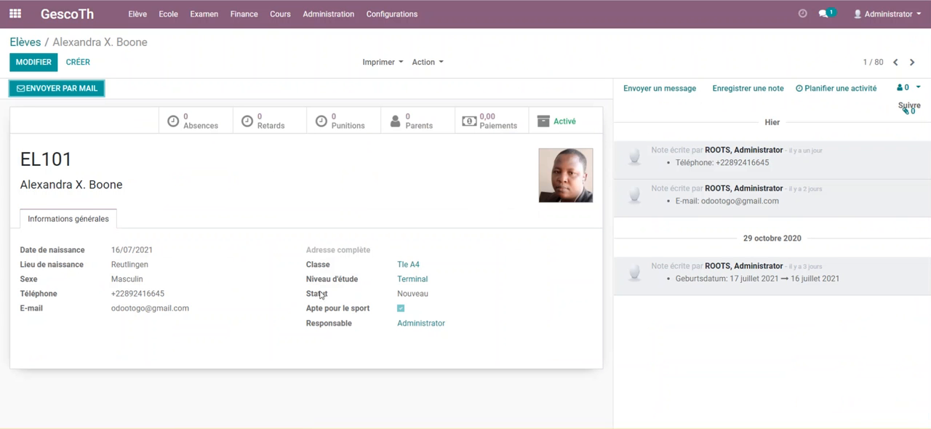
Open the student's study level Terminal, set its registration fee (Frais d'inscription) to 10000 and save.
{"action": "left_click", "coordinate": [414, 280]}
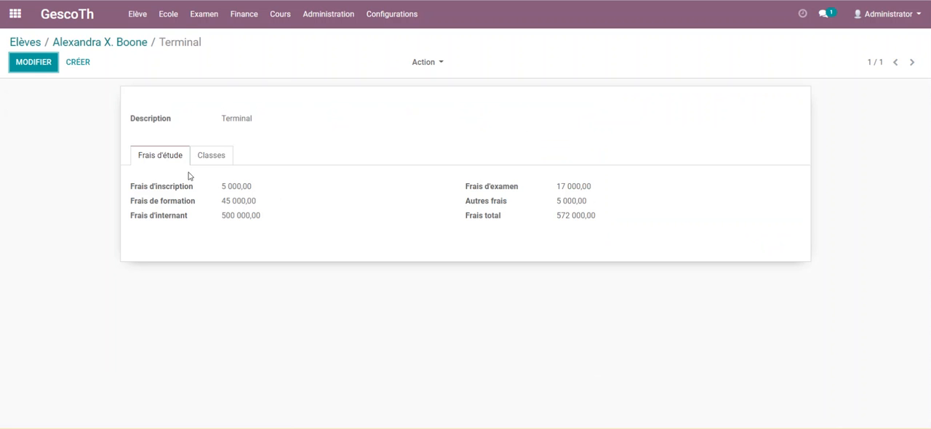
{"action": "left_click", "coordinate": [35, 67]}
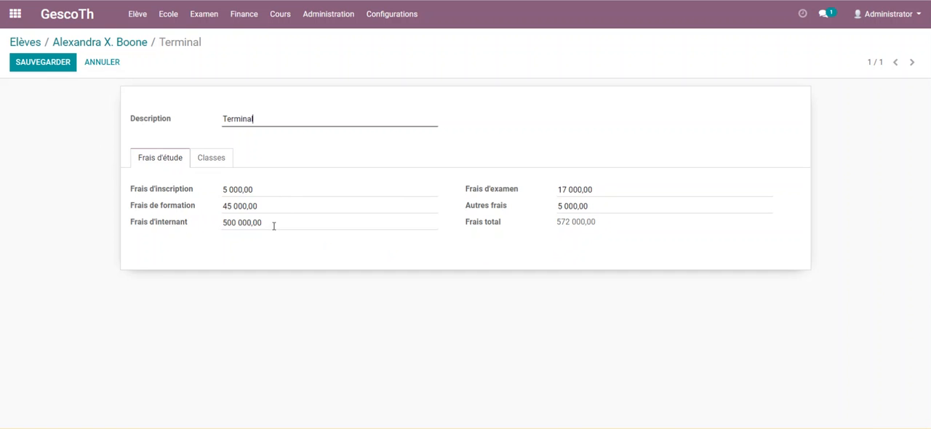
{"action": "left_click", "coordinate": [133, 191]}
{"action": "type", "text": "1"}
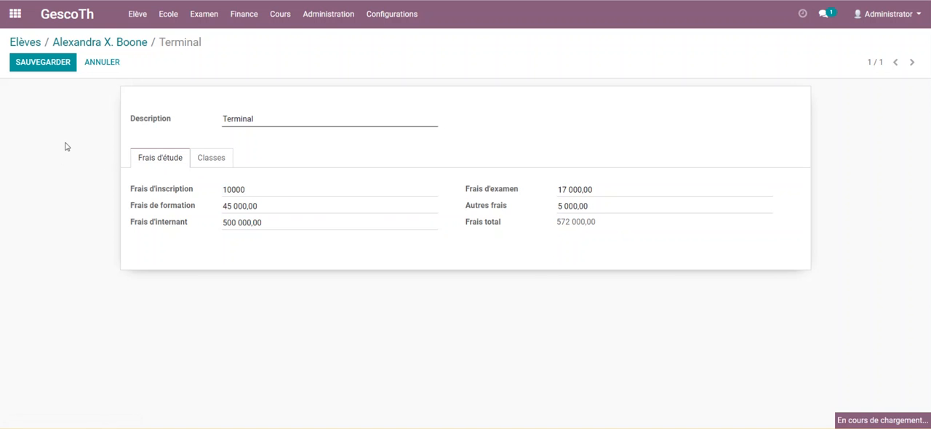
{"action": "left_click", "coordinate": [55, 65]}
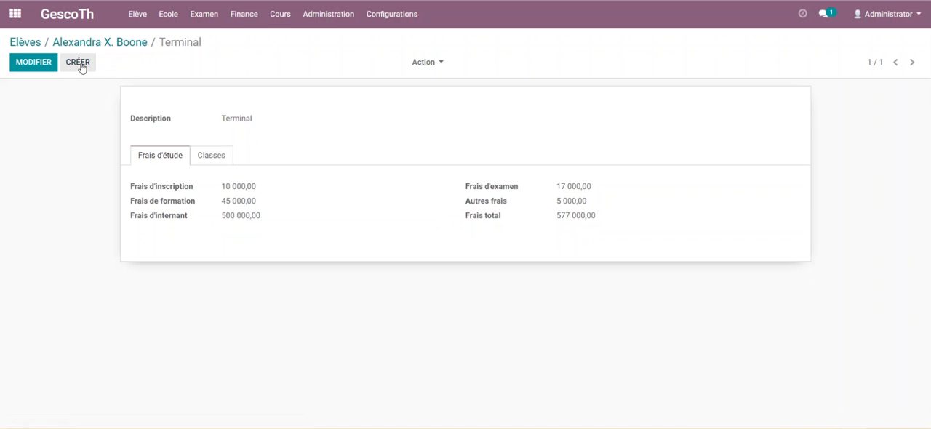
Create a new student payment under Finance and select the student whose study level fees were updated.
{"action": "left_click", "coordinate": [239, 19]}
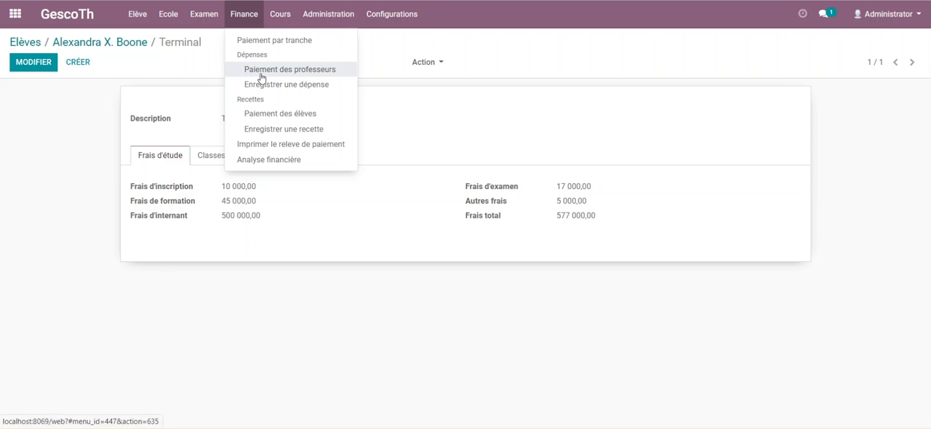
{"action": "left_click", "coordinate": [268, 118]}
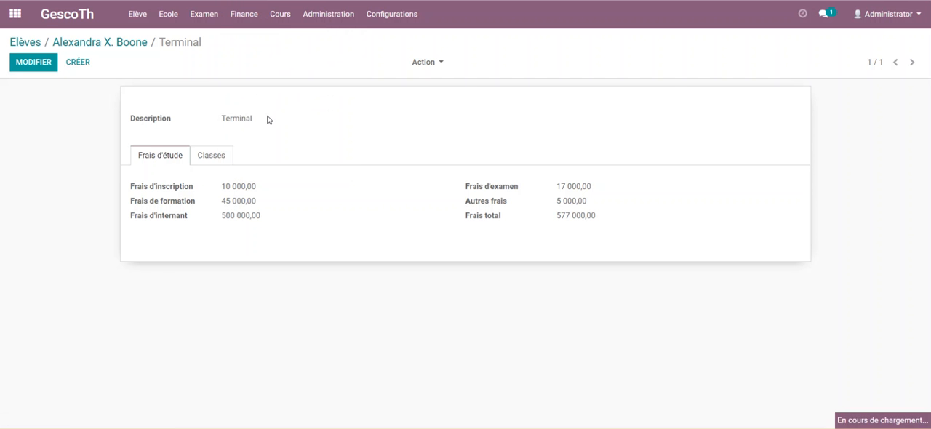
{"action": "left_click", "coordinate": [29, 64]}
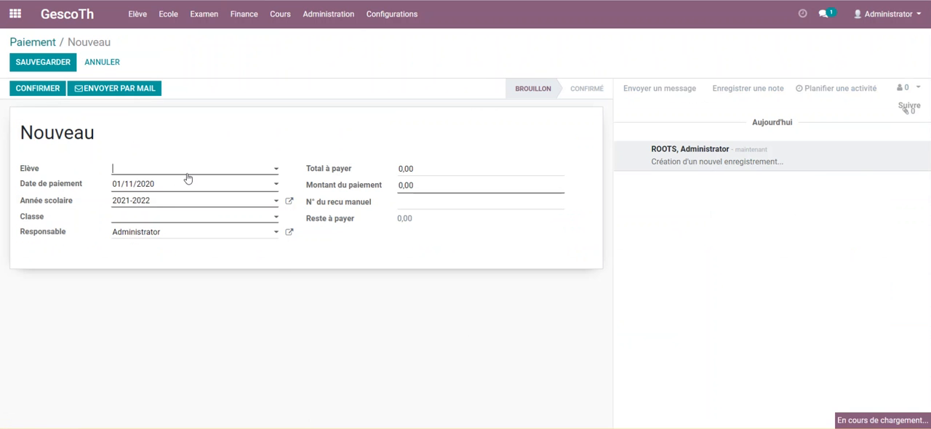
{"action": "left_click", "coordinate": [188, 179]}
{"action": "left_click", "coordinate": [142, 189]}
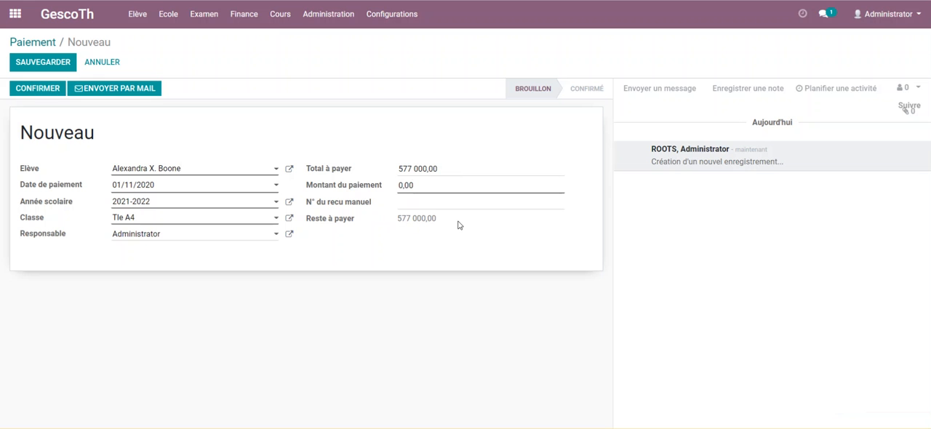
Set the payment amount (Montant du paiement) to 7000, save the student payment and confirm it.
{"action": "left_click", "coordinate": [404, 187]}
{"action": "type", "text": "70"}
{"action": "left_click", "coordinate": [49, 62]}
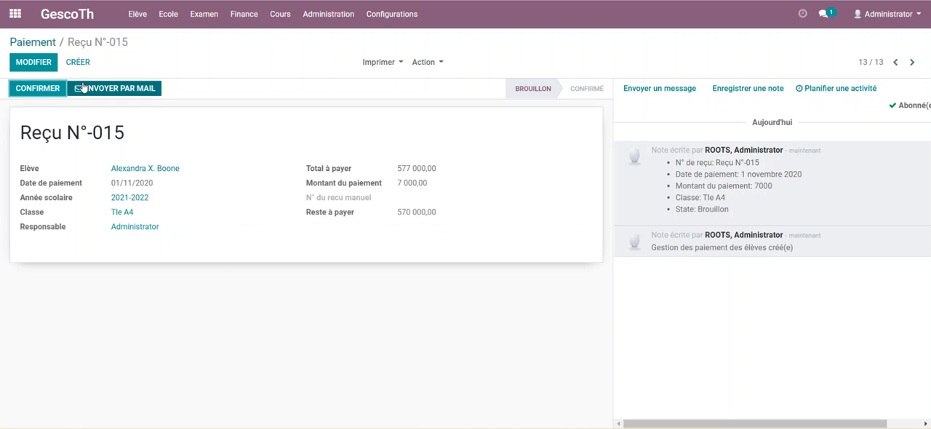
{"action": "left_click", "coordinate": [40, 89]}
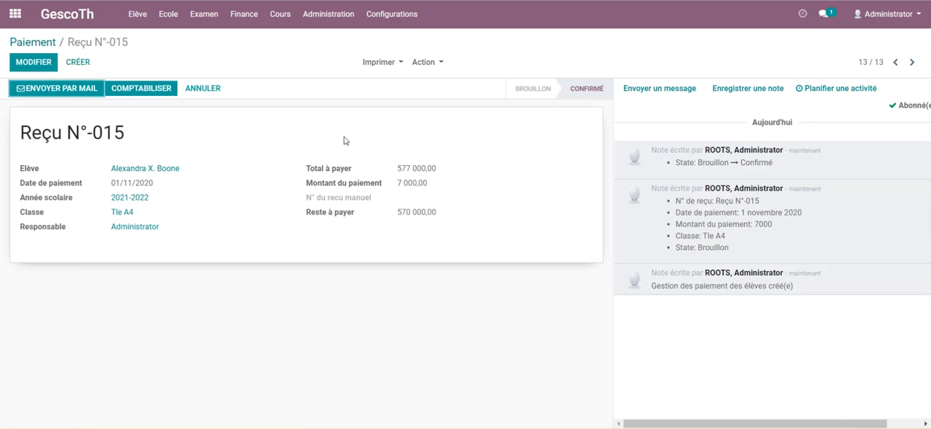
Cancel the confirmed student payment, return it to draft and save the record.
{"action": "left_click", "coordinate": [42, 66]}
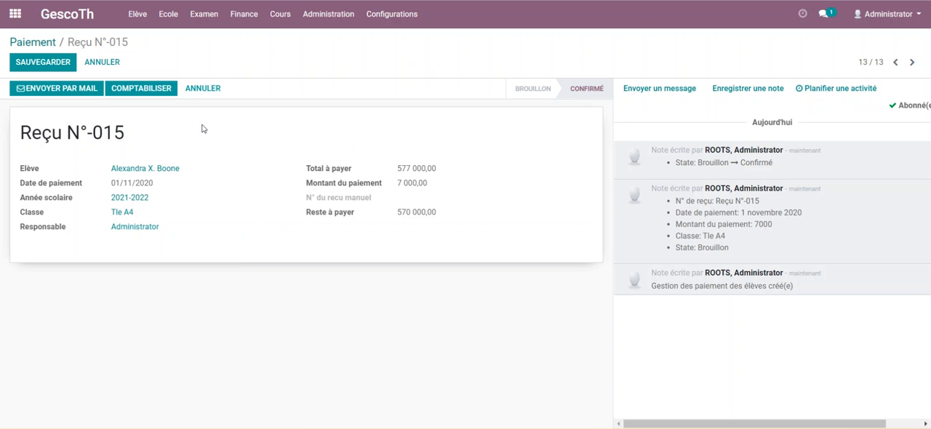
{"action": "left_click", "coordinate": [203, 88]}
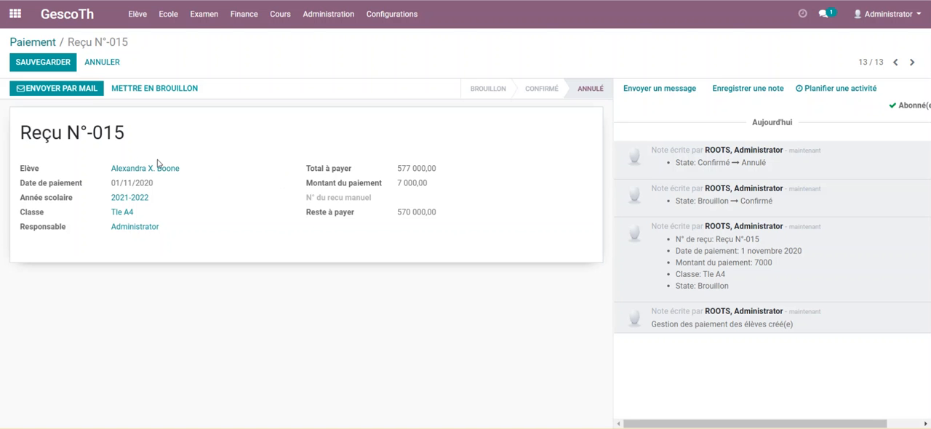
{"action": "left_click", "coordinate": [138, 89]}
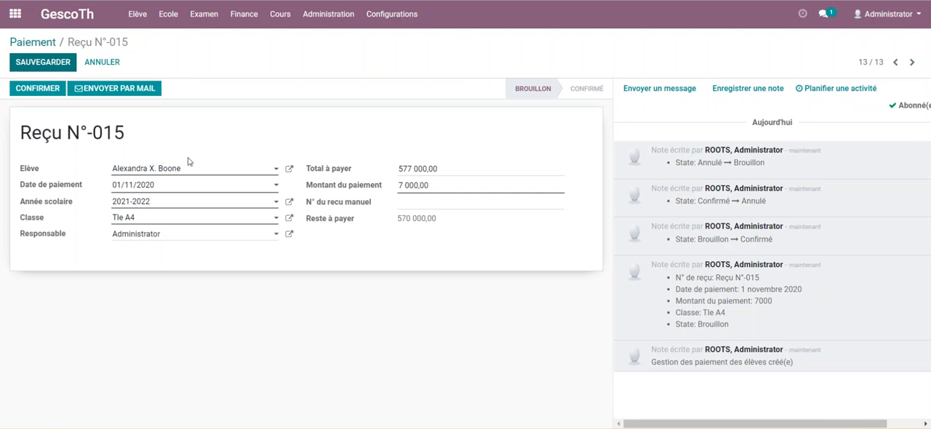
{"action": "left_click", "coordinate": [62, 64]}
Confirm the draft student payment again and post it to the accounts.
{"action": "left_click", "coordinate": [34, 90]}
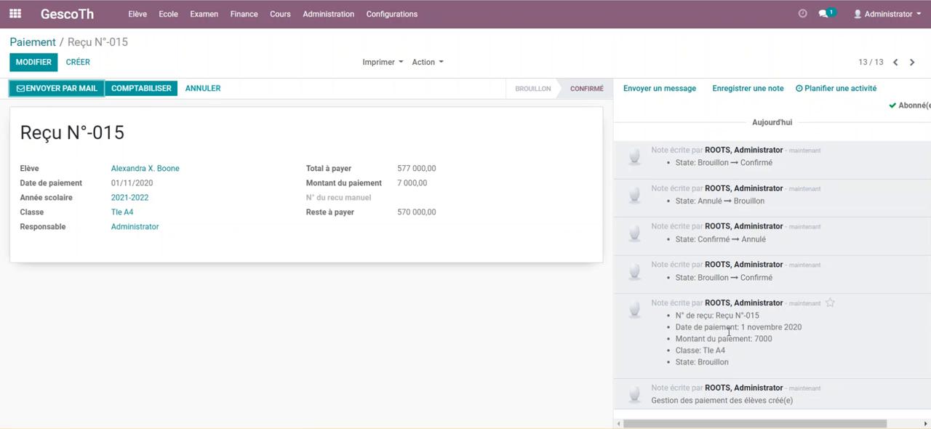
{"action": "left_click", "coordinate": [148, 92]}
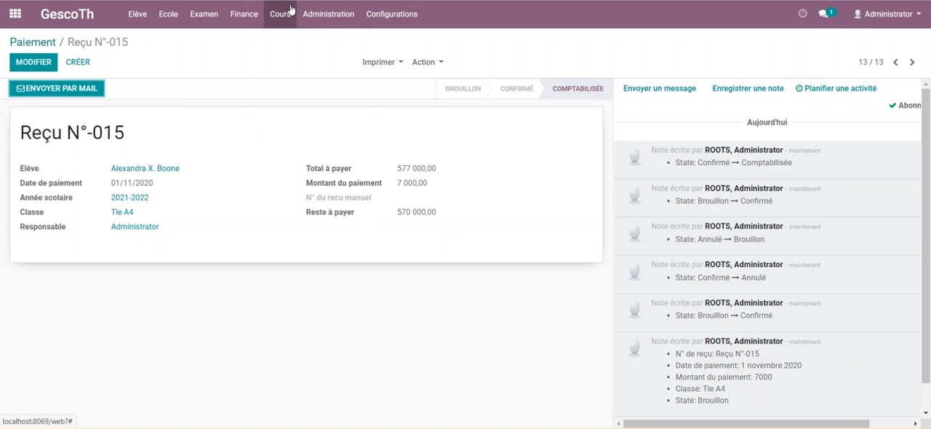
Create a new revenue record labelled "Paiement d'un élève" and choose the first suggested contact as its partner.
{"action": "left_click", "coordinate": [244, 15]}
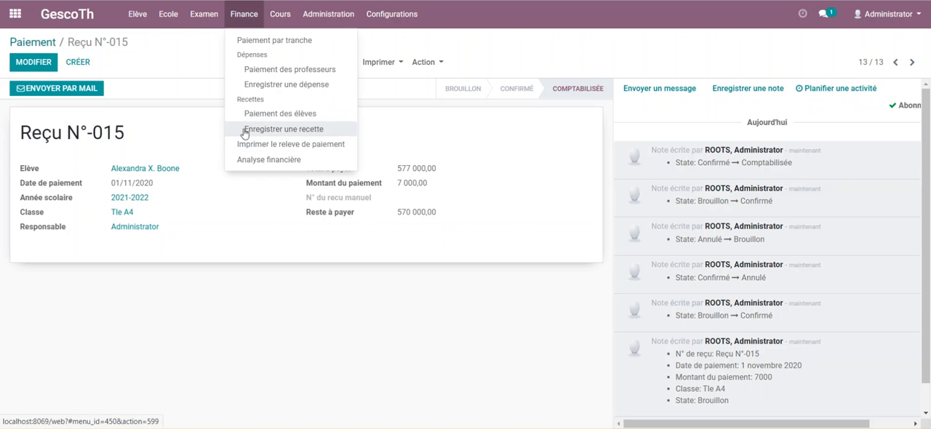
{"action": "left_click", "coordinate": [268, 130]}
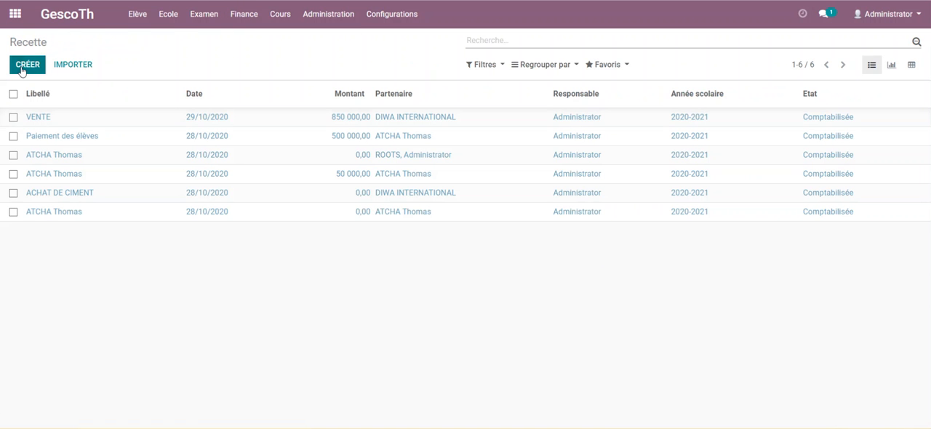
{"action": "left_click", "coordinate": [21, 69]}
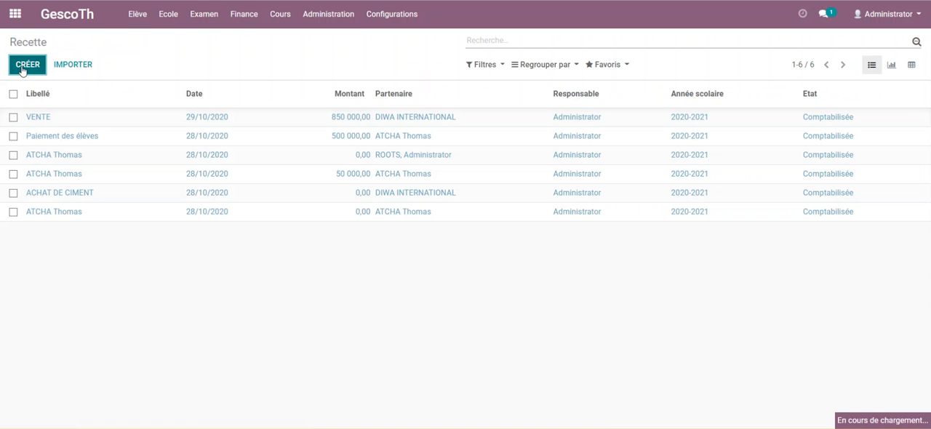
{"action": "left_click", "coordinate": [173, 144]}
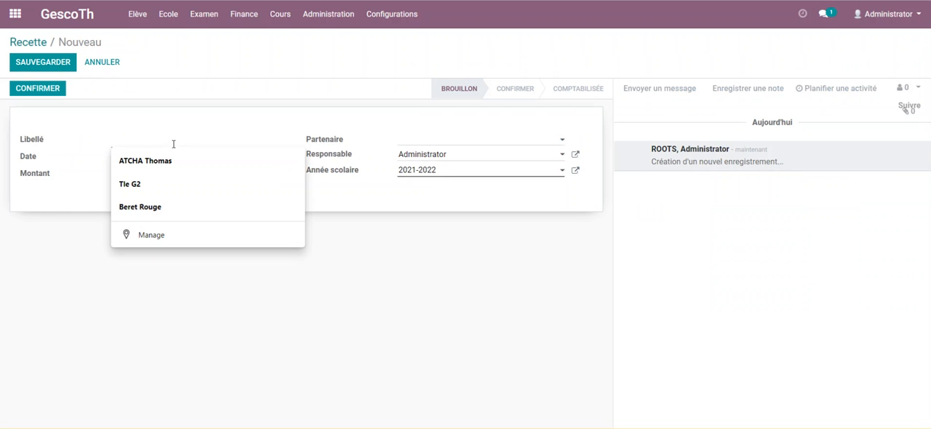
{"action": "type", "text": "P"}
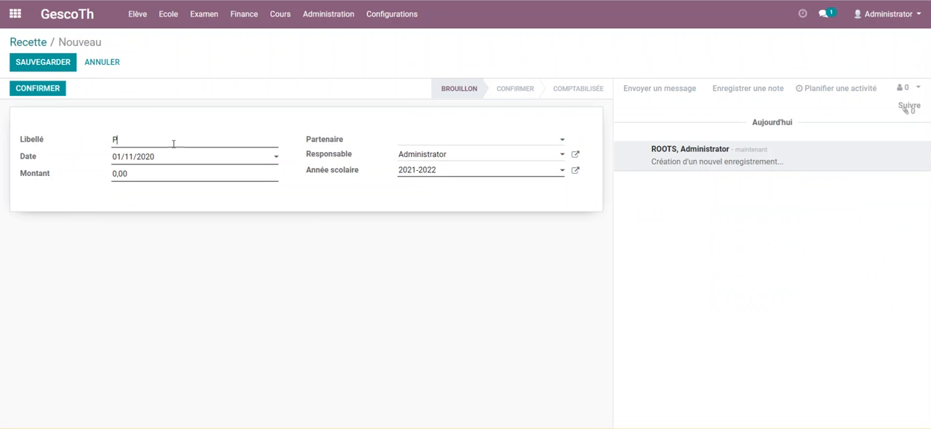
{"action": "type", "text": "aiement d'un élève"}
{"action": "left_click", "coordinate": [487, 144]}
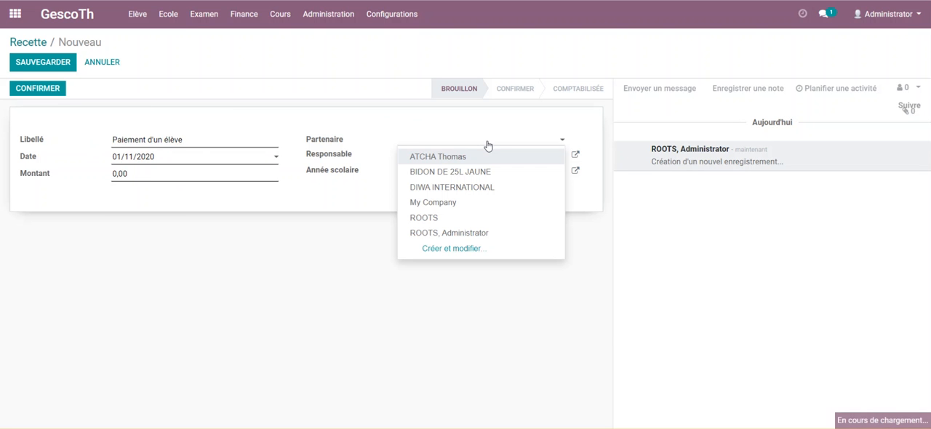
{"action": "left_click", "coordinate": [435, 157]}
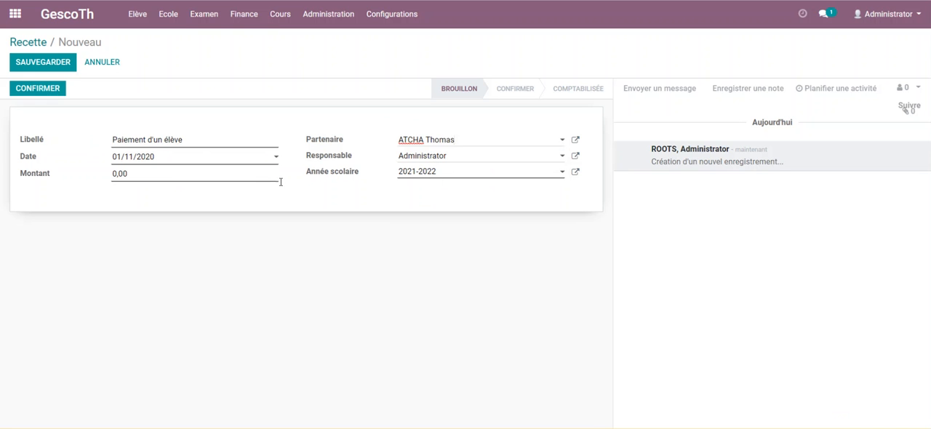
Set the revenue amount (Montant) to 50000, then confirm and post the record.
{"action": "left_click", "coordinate": [51, 177]}
{"action": "type", "text": "50000"}
{"action": "left_click", "coordinate": [38, 89]}
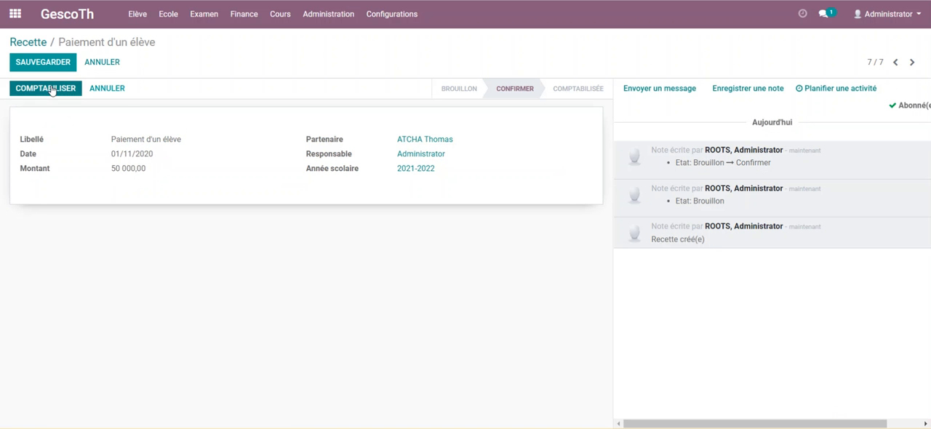
{"action": "left_click", "coordinate": [51, 89]}
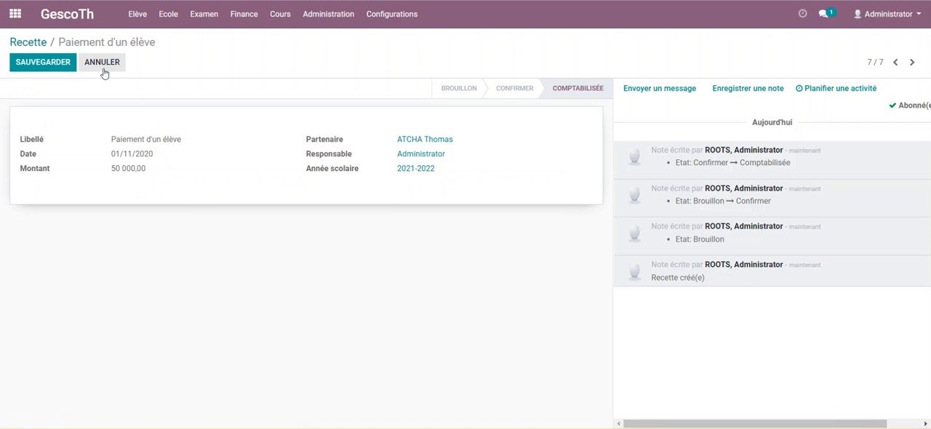
Create a new teacher payment under Finance and choose the first teacher in the suggestions as the Professeur.
{"action": "left_click", "coordinate": [242, 16]}
{"action": "mouse_move", "coordinate": [274, 13]}
{"action": "mouse_move", "coordinate": [244, 14]}
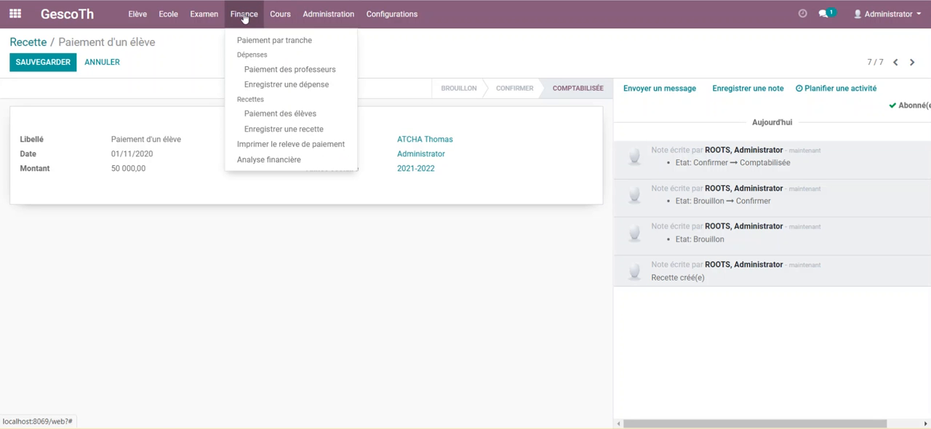
{"action": "left_click", "coordinate": [285, 71]}
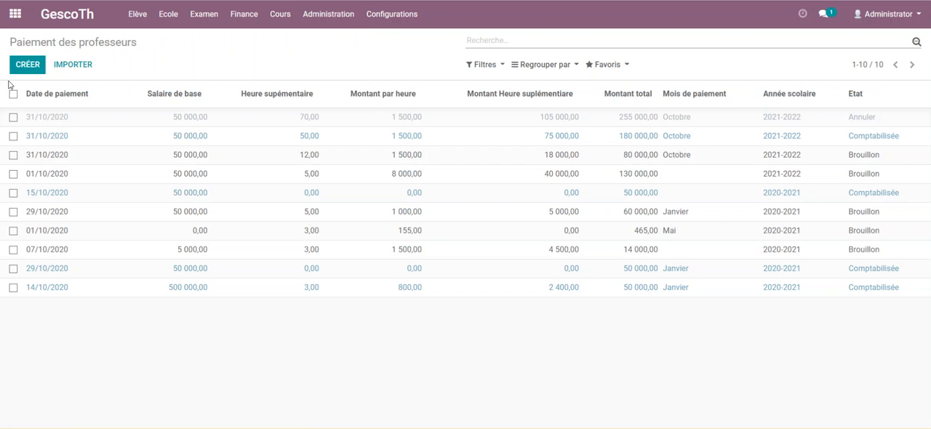
{"action": "left_click", "coordinate": [27, 67]}
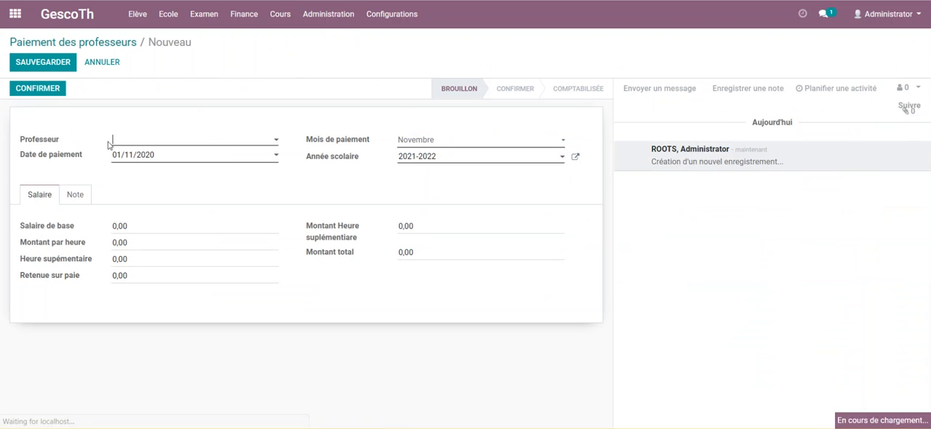
{"action": "left_click", "coordinate": [226, 141]}
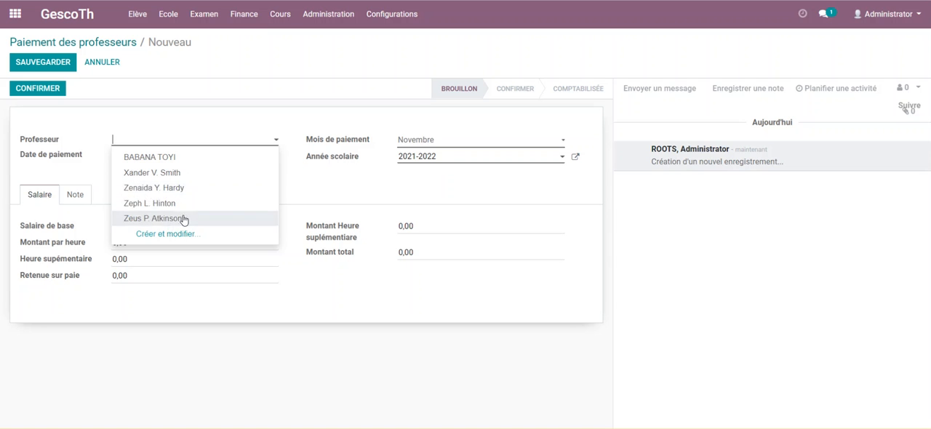
{"action": "left_click", "coordinate": [143, 207]}
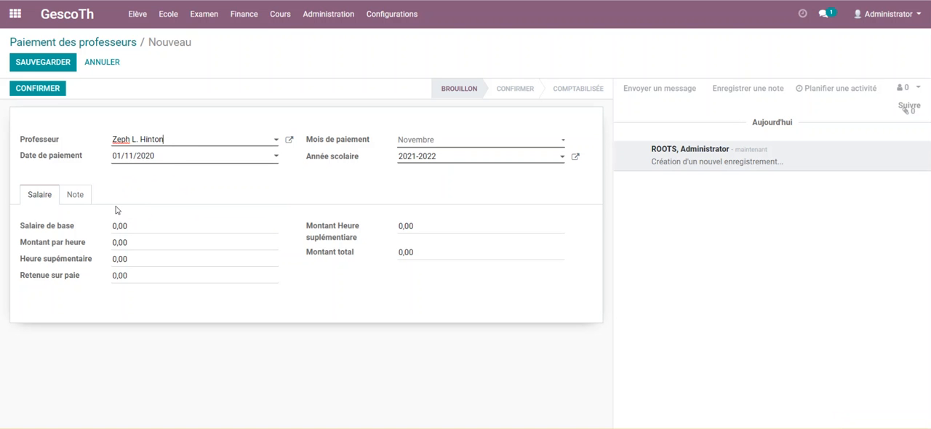
{"action": "left_click", "coordinate": [172, 143]}
{"action": "left_click", "coordinate": [149, 161]}
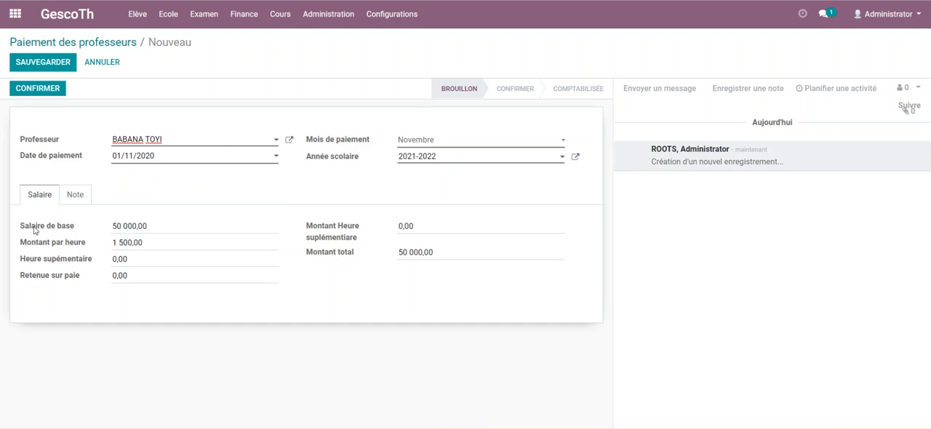
Set the teacher's overtime hours (Heure supémentaire) to 12 and the pay deduction (Retenue sur paie) to 20000.
{"action": "left_click_drag", "start_coordinate": [155, 227], "coordinate": [97, 231]}
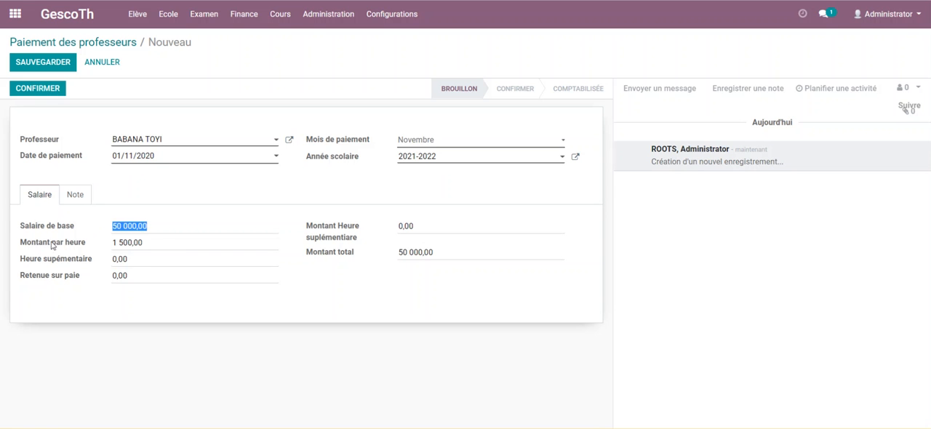
{"action": "key", "text": "Tab"}
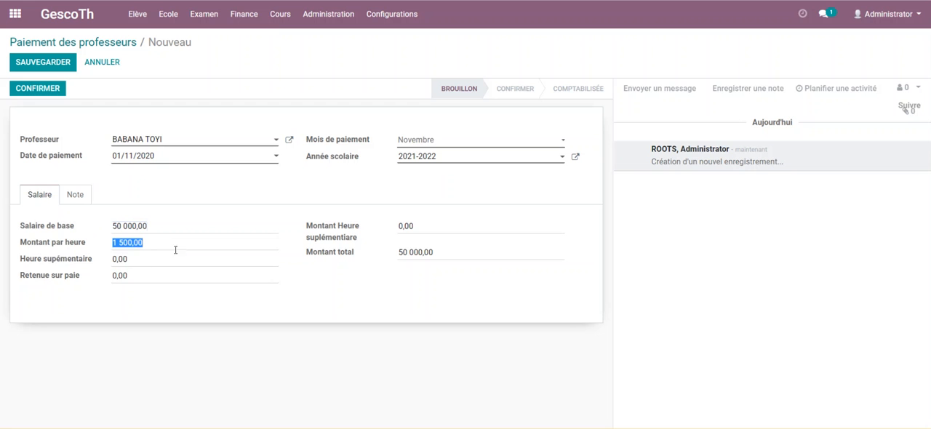
{"action": "key", "text": "Tab"}
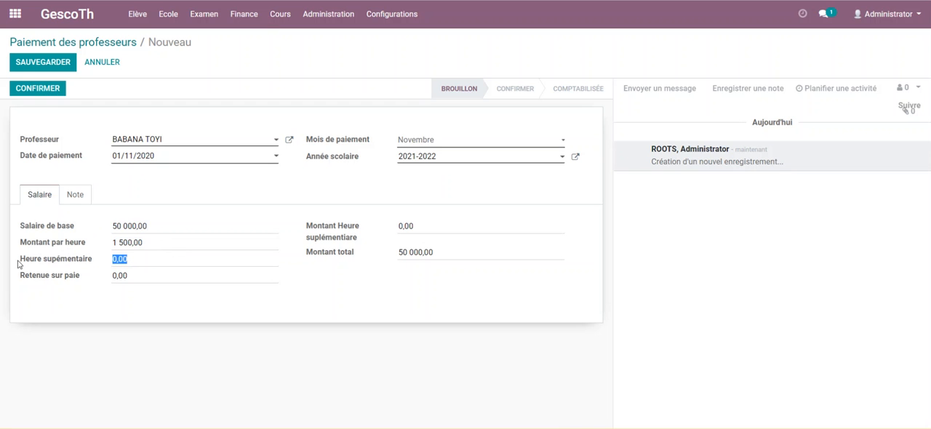
{"action": "type", "text": "12"}
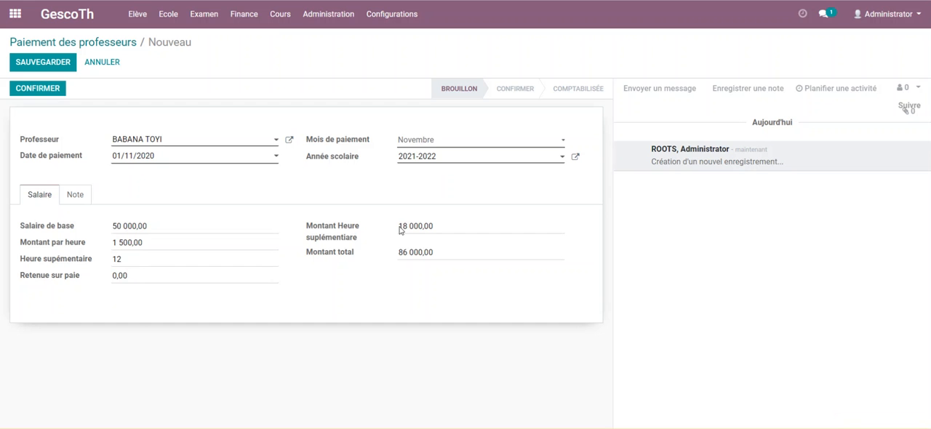
{"action": "left_click", "coordinate": [82, 278]}
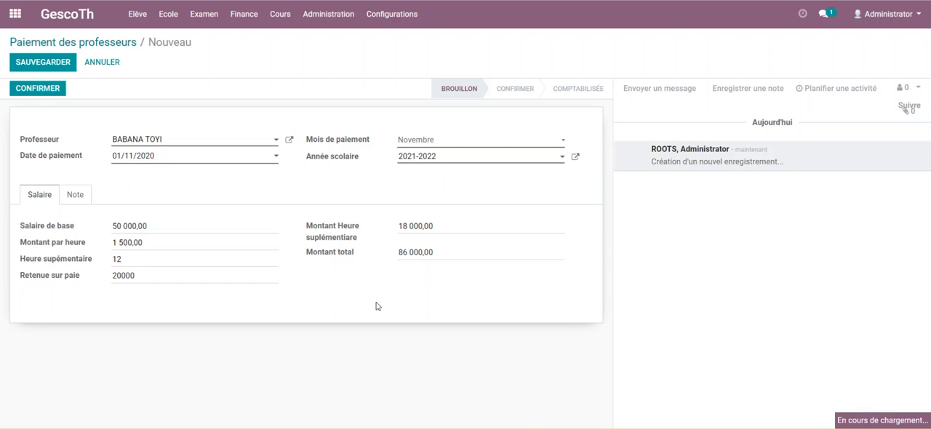
Save and confirm the teacher payment, then generate its printable PDF document.
{"action": "left_click", "coordinate": [42, 64]}
{"action": "left_click", "coordinate": [42, 89]}
{"action": "left_click", "coordinate": [381, 62]}
{"action": "left_click", "coordinate": [377, 88]}
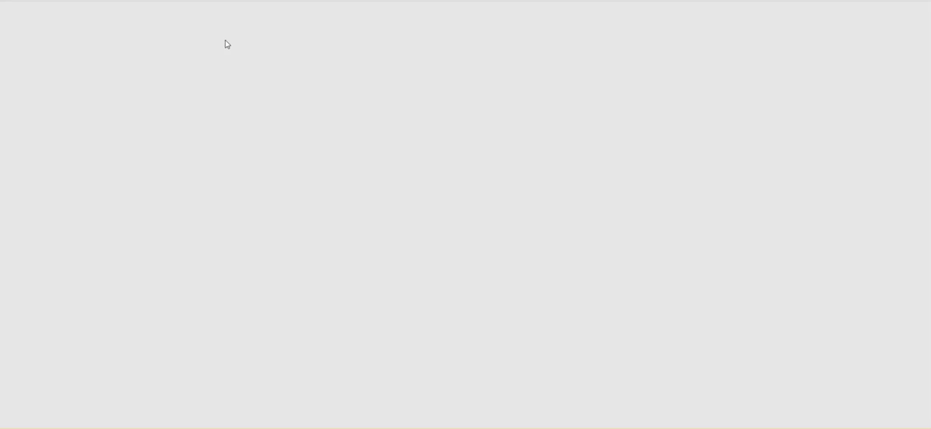
Check the generated payment PDF through to its footer, then return to the teacher payment and post it to the accounts.
{"action": "scroll", "coordinate": [366, 119], "scroll_direction": "down", "scroll_amount": 5}
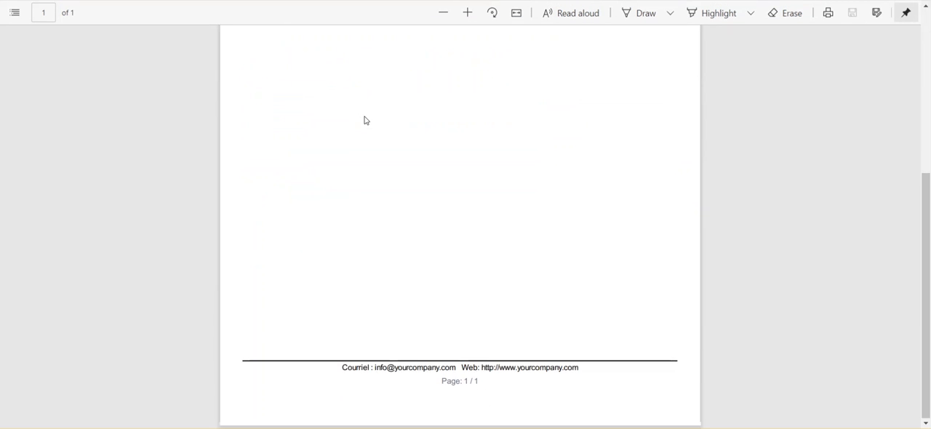
{"action": "scroll", "coordinate": [366, 120], "scroll_direction": "up", "scroll_amount": 5}
{"action": "left_click", "coordinate": [182, 1]}
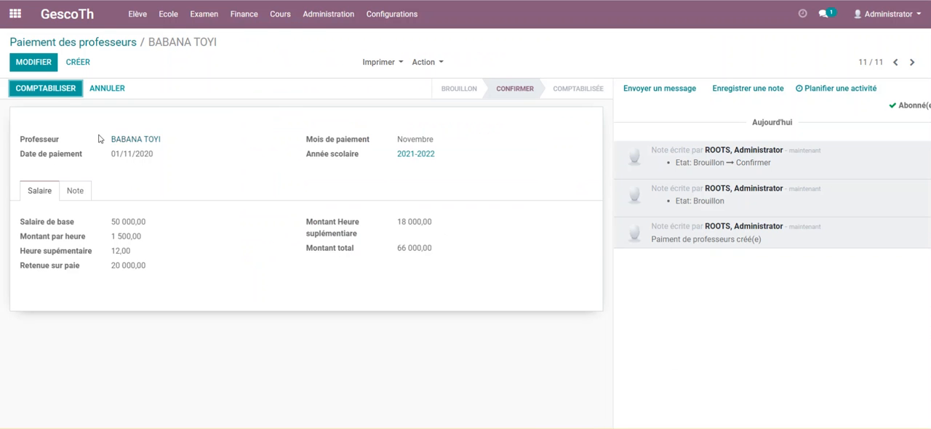
{"action": "left_click", "coordinate": [55, 90]}
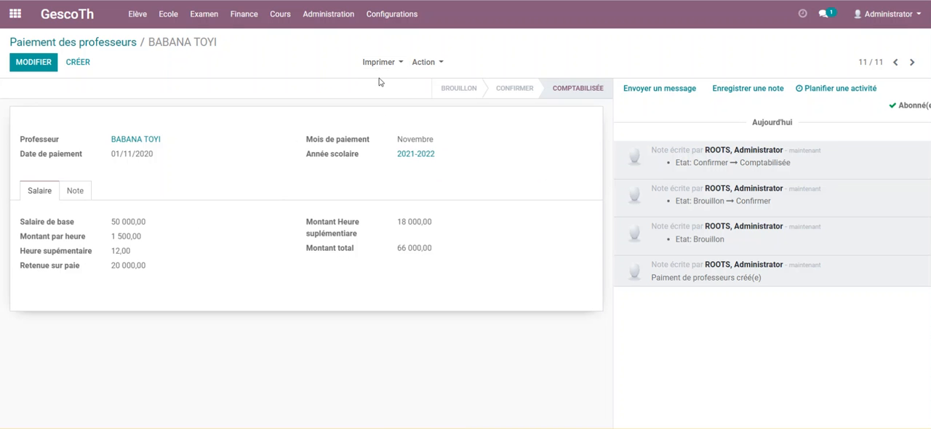
Create a new expense record under Finance with the Libellé "Achat de table banc".
{"action": "left_click", "coordinate": [241, 16]}
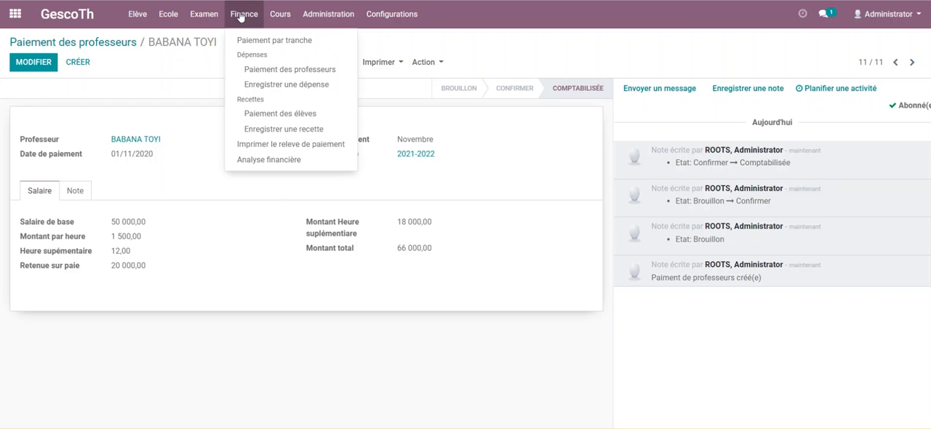
{"action": "left_click", "coordinate": [295, 86]}
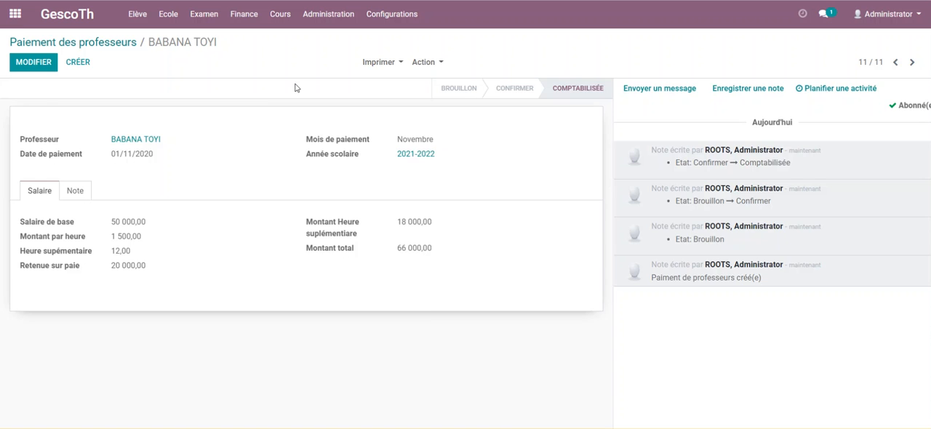
{"action": "left_click", "coordinate": [30, 62]}
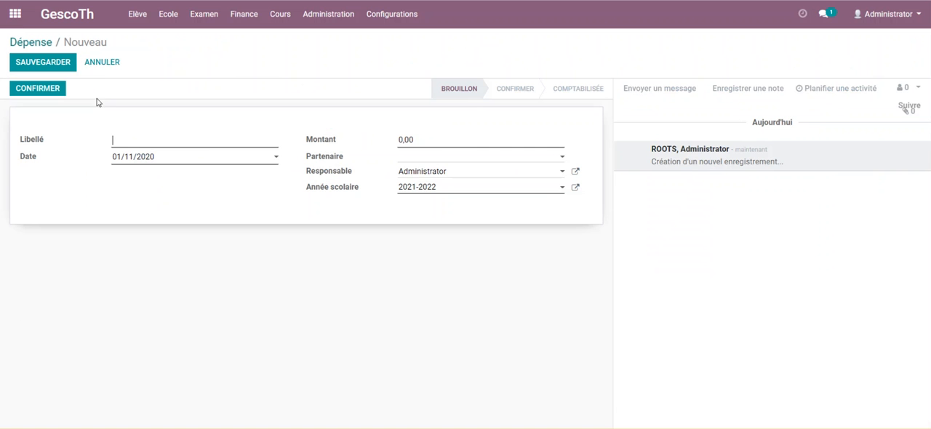
{"action": "type", "text": "aCHA"}
{"action": "key", "text": "BackSpace"}
{"action": "key", "text": "BackSpace"}
{"action": "type", "text": "Achat"}
{"action": "key", "text": "BackSpace"}
{"action": "type", "text": "chat"}
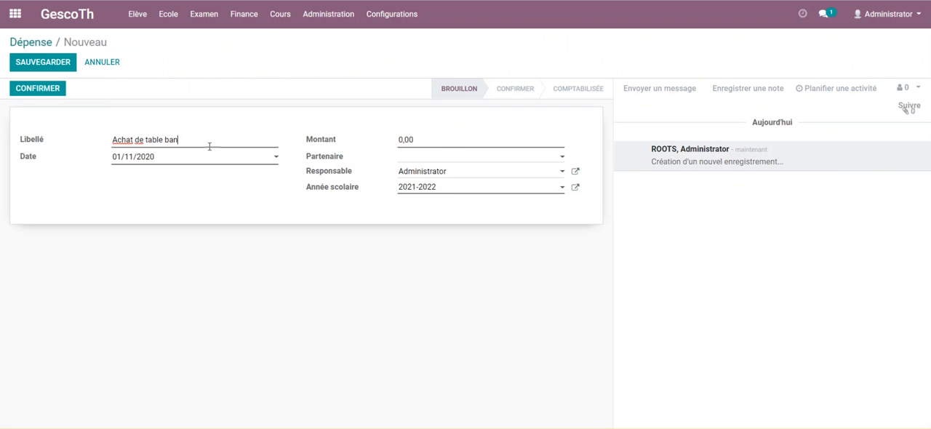
Set the expense's Montant to 50000 and Partenaire to ROOTS, then save, confirm and post the record.
{"action": "left_click", "coordinate": [445, 145]}
{"action": "left_click", "coordinate": [509, 159]}
{"action": "left_click", "coordinate": [440, 234]}
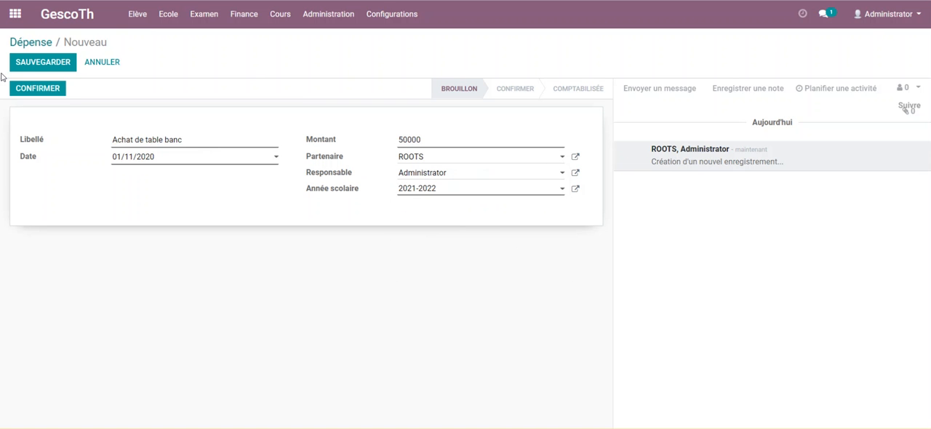
{"action": "left_click", "coordinate": [43, 63]}
{"action": "left_click", "coordinate": [38, 91]}
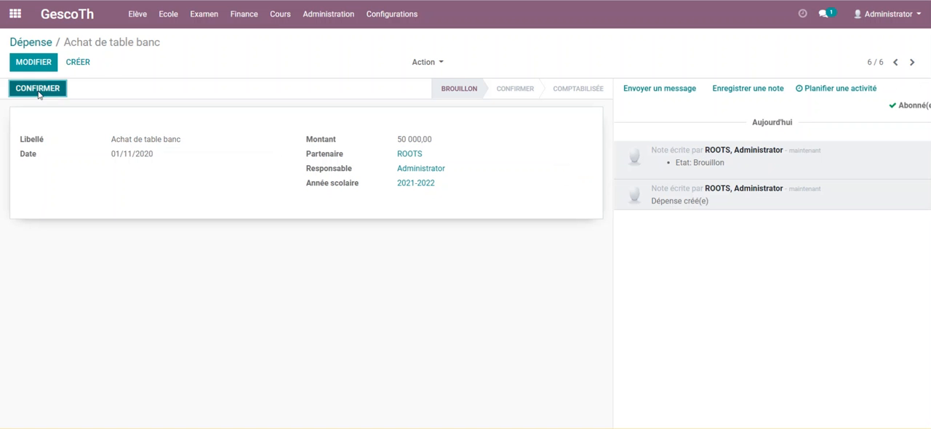
Open the financial analysis (Analyse financière) and examine it as a pivot table, a bar chart and a list of entries.
{"action": "left_click", "coordinate": [247, 14]}
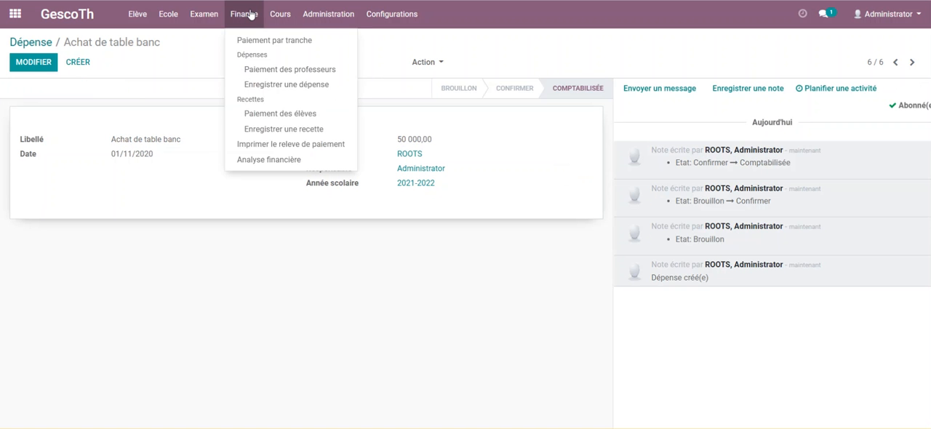
{"action": "left_click", "coordinate": [276, 161]}
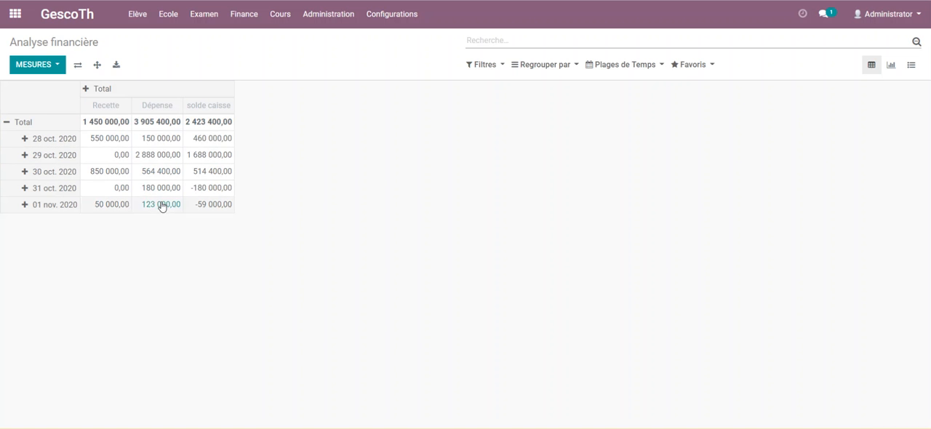
{"action": "left_click", "coordinate": [894, 70]}
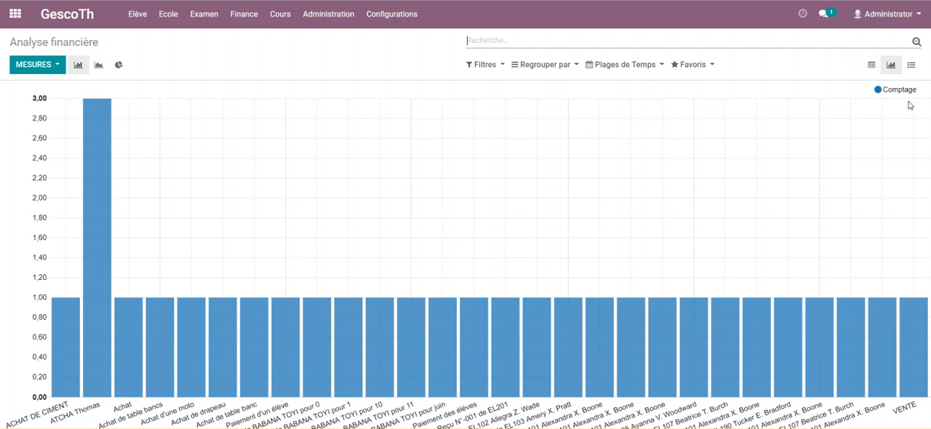
{"action": "left_click", "coordinate": [912, 66]}
{"action": "scroll", "coordinate": [542, 207], "scroll_direction": "down", "scroll_amount": 2}
{"action": "scroll", "coordinate": [542, 208], "scroll_direction": "up", "scroll_amount": 3}
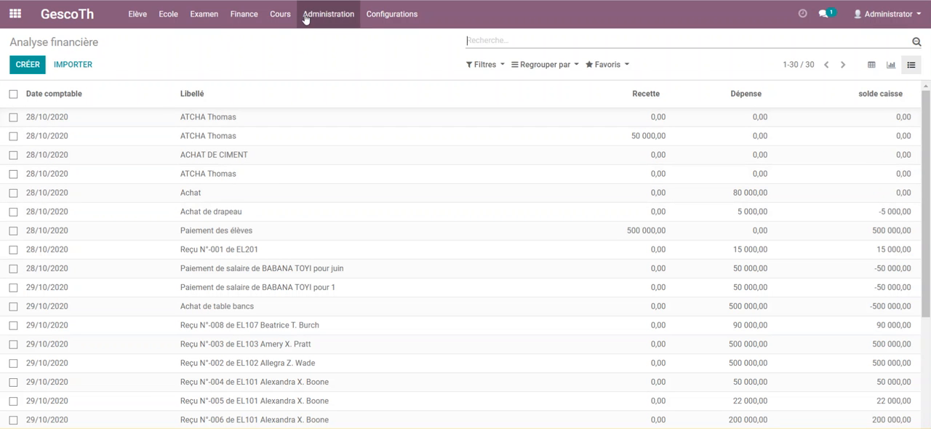
Return to the pivot table of the financial analysis and review Recette, Dépense and solde caisse per day.
{"action": "left_click", "coordinate": [276, 18]}
{"action": "mouse_move", "coordinate": [244, 14]}
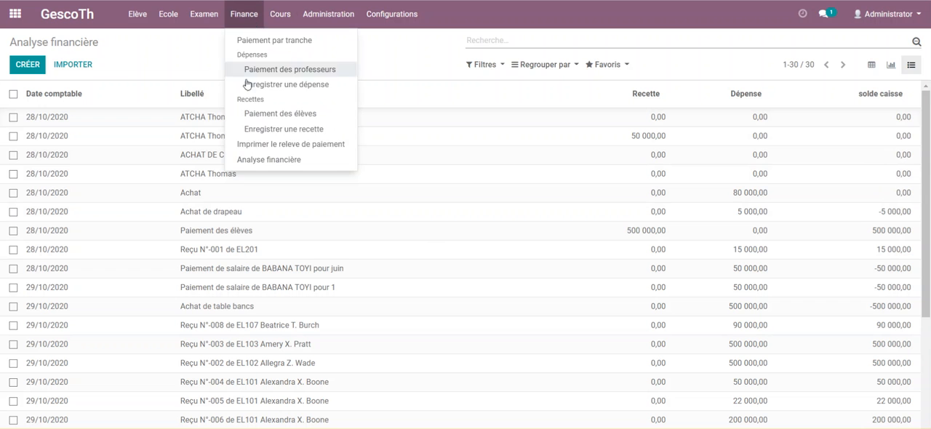
{"action": "left_click", "coordinate": [293, 160]}
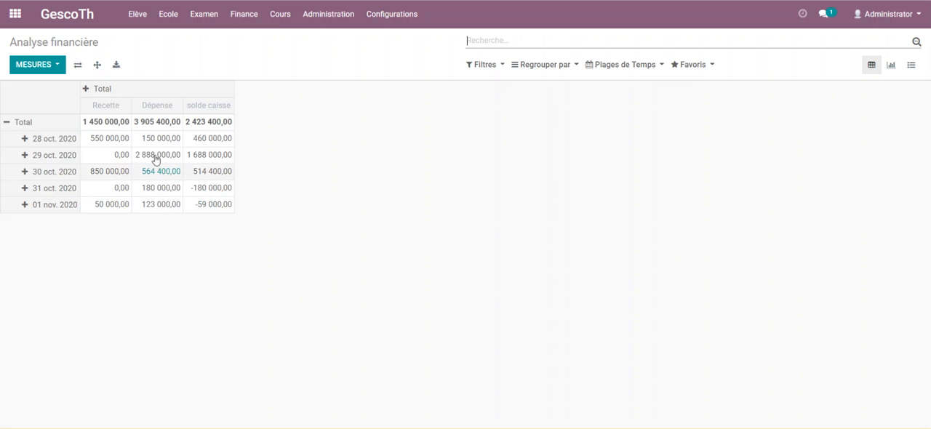
{"action": "left_click", "coordinate": [248, 22]}
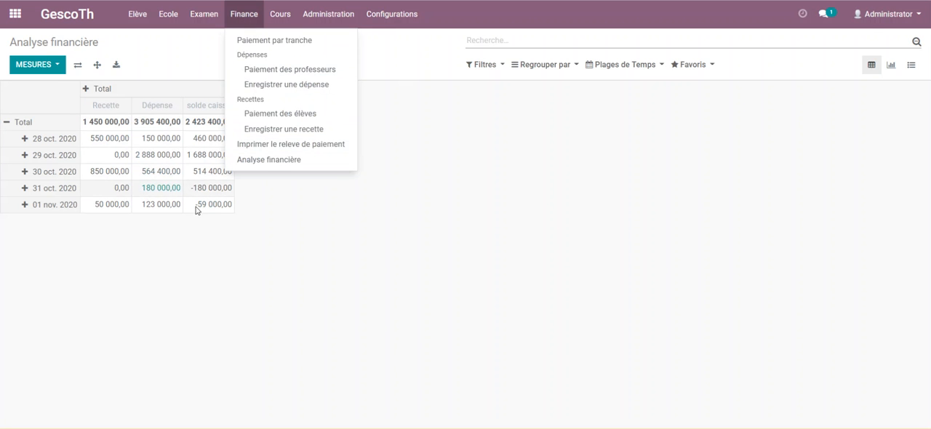
{"action": "left_click", "coordinate": [284, 259]}
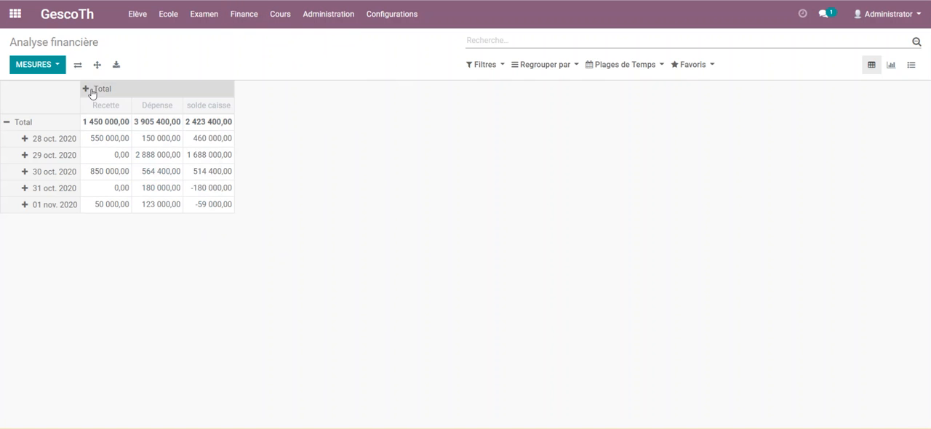
Regroup the pivot table rows by Date comptable per month (Mois).
{"action": "left_click", "coordinate": [22, 122]}
{"action": "left_click", "coordinate": [20, 123]}
{"action": "mouse_move", "coordinate": [58, 173]}
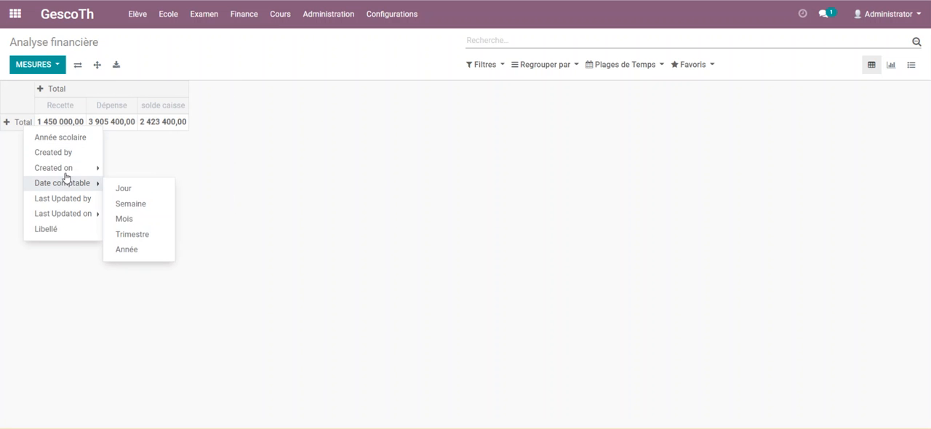
{"action": "mouse_move", "coordinate": [61, 190]}
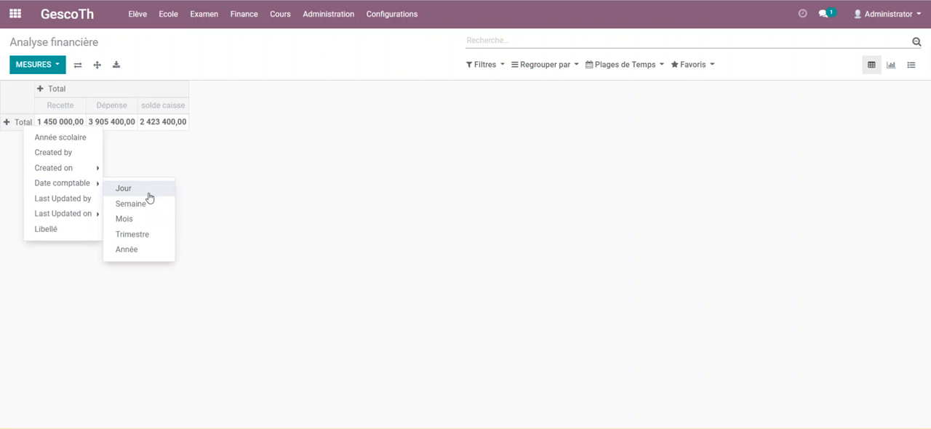
{"action": "left_click", "coordinate": [128, 219]}
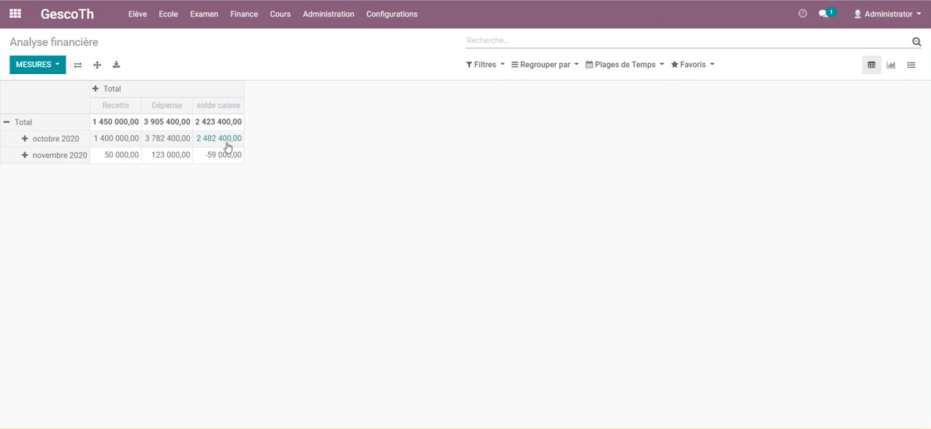
Regroup the pivot table rows by Date comptable per year (Année).
{"action": "left_click", "coordinate": [18, 122]}
{"action": "left_click", "coordinate": [19, 122]}
{"action": "mouse_move", "coordinate": [63, 174]}
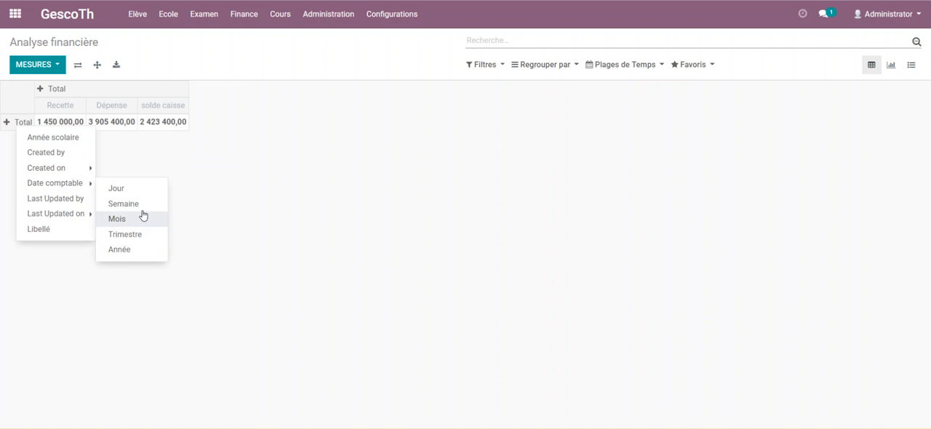
{"action": "left_click", "coordinate": [132, 251]}
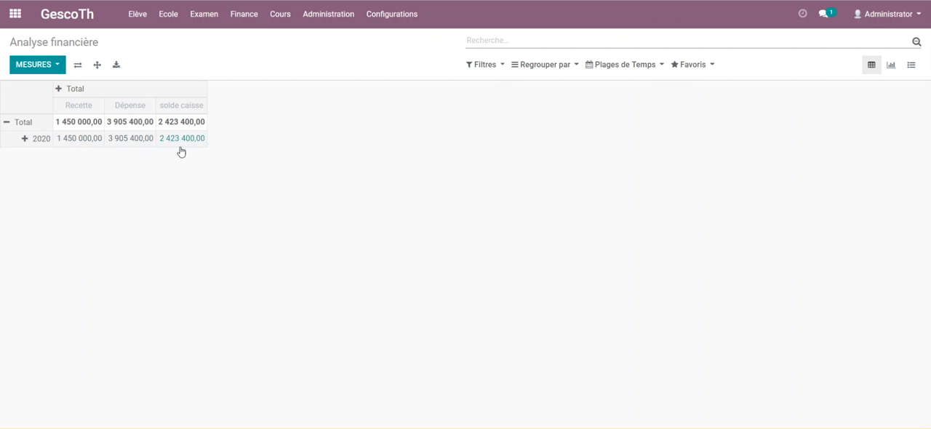
Regroup the pivot table rows by Date comptable per day (Jour).
{"action": "left_click", "coordinate": [19, 122]}
{"action": "left_click", "coordinate": [19, 128]}
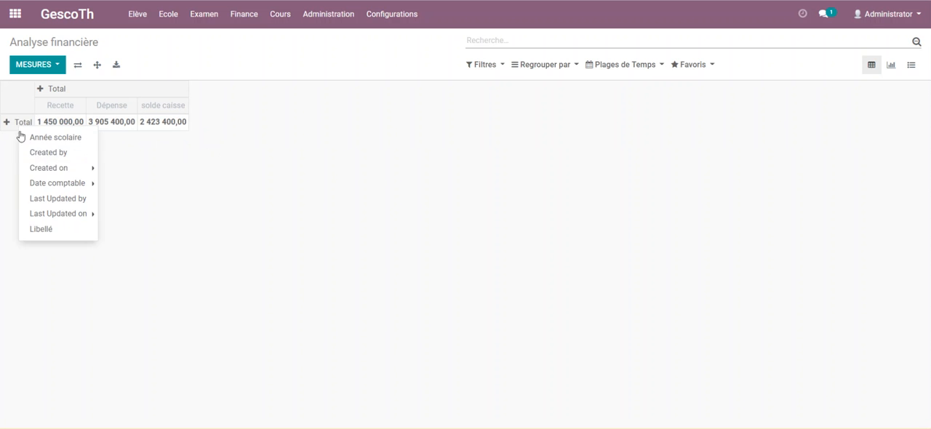
{"action": "mouse_move", "coordinate": [65, 183]}
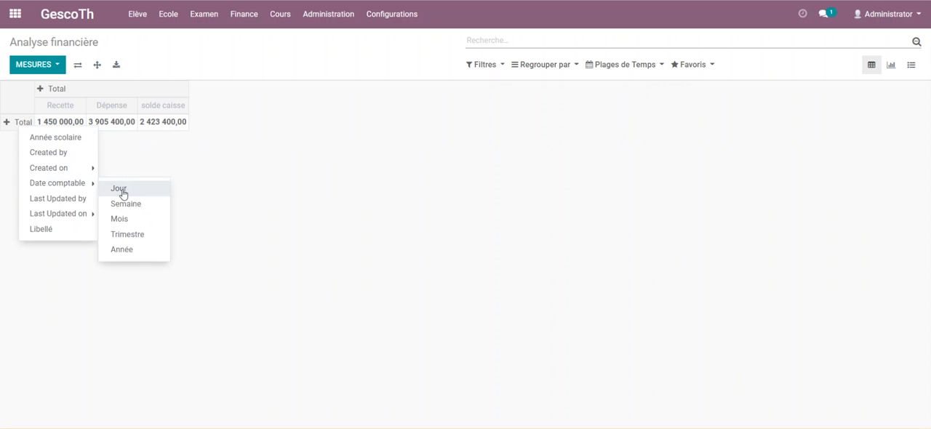
{"action": "left_click", "coordinate": [121, 189]}
Break the pivot table columns down by Libellé to view the individual entries, then collapse them again.
{"action": "left_click", "coordinate": [104, 91]}
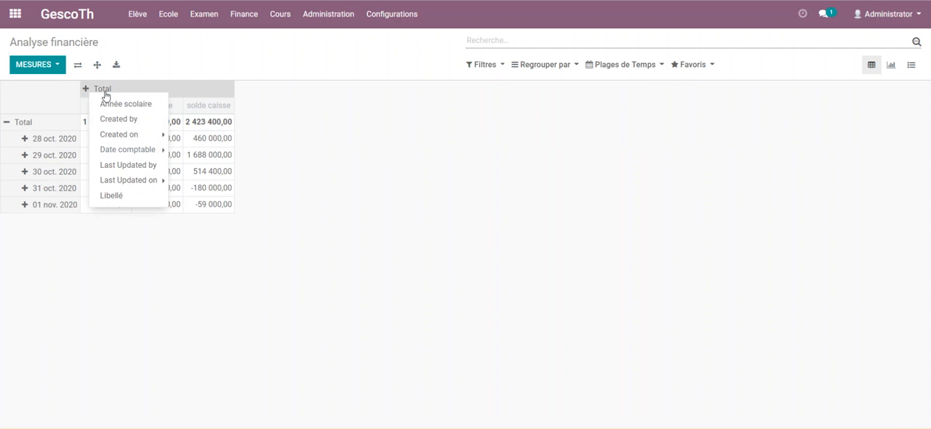
{"action": "left_click", "coordinate": [112, 195]}
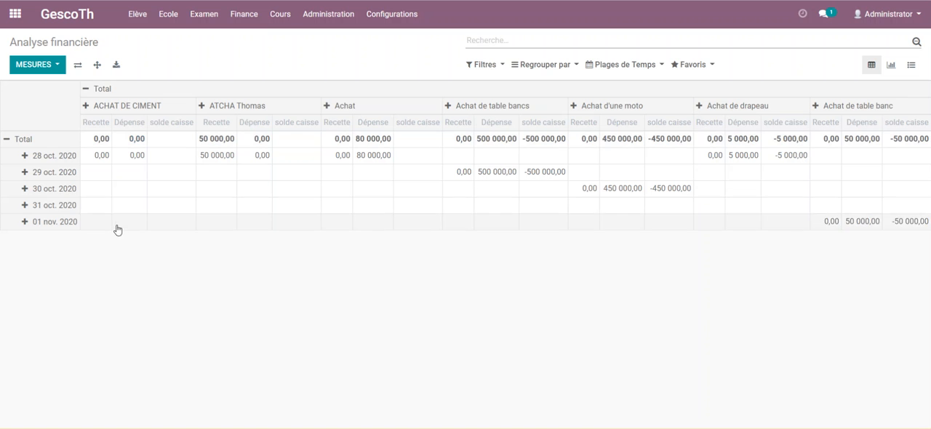
{"action": "left_click", "coordinate": [92, 89]}
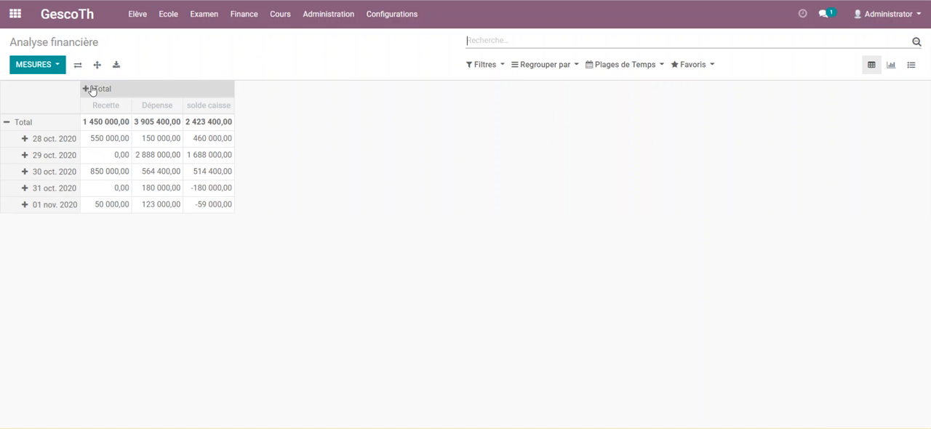
View the pay information of the first teacher in the school's Professeur list, then go back to the list.
{"action": "left_click", "coordinate": [176, 20]}
{"action": "left_click", "coordinate": [180, 56]}
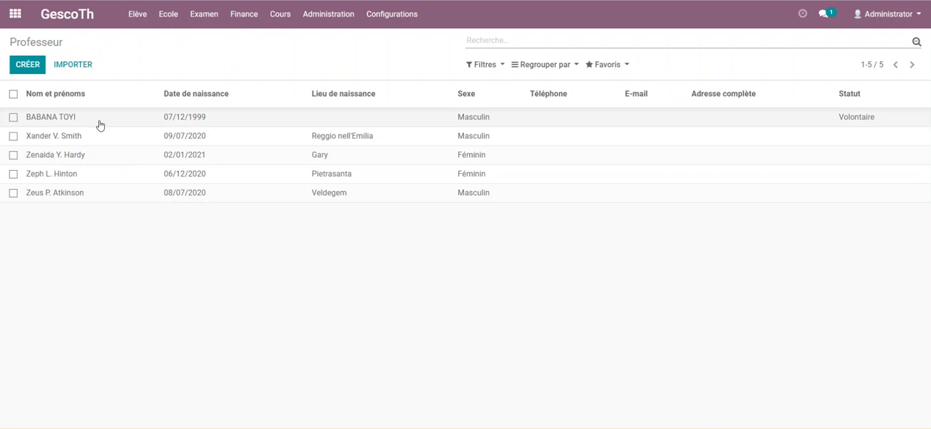
{"action": "left_click", "coordinate": [100, 122]}
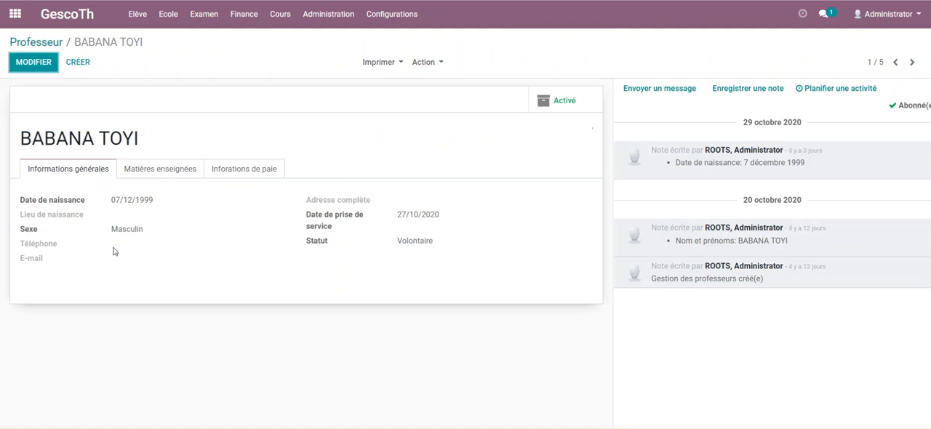
{"action": "left_click", "coordinate": [234, 203]}
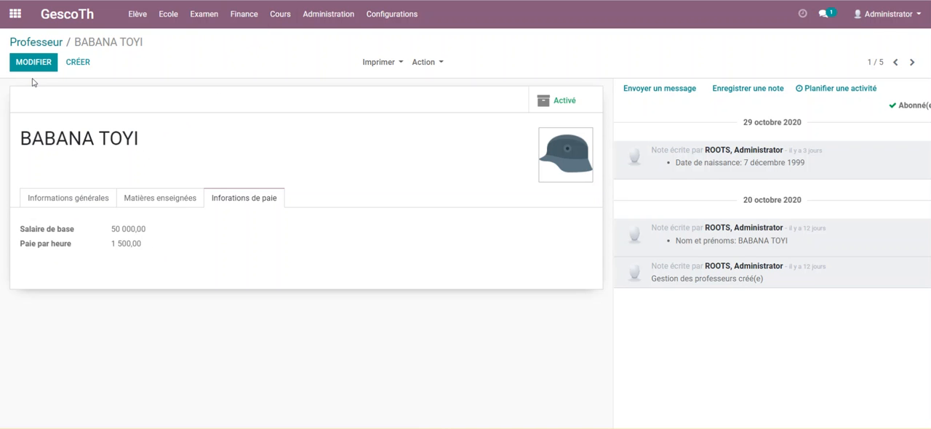
{"action": "left_click", "coordinate": [49, 43]}
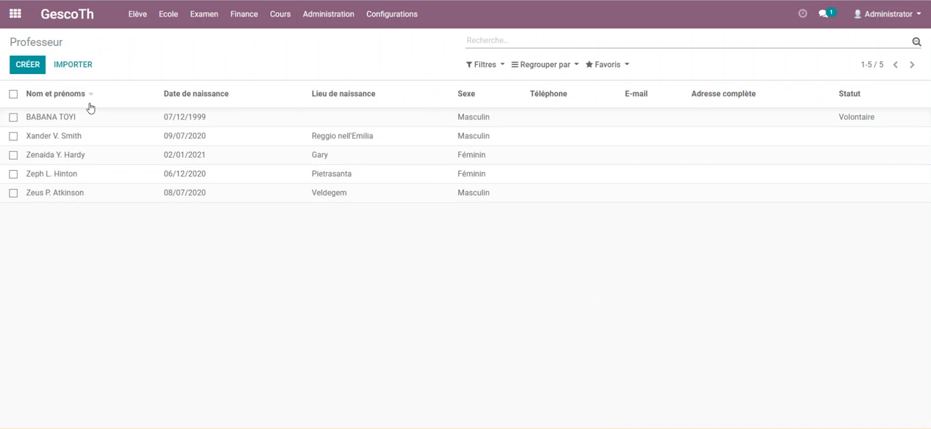
Set the last listed teacher's Salaire de base to 40000 and Paie par heure to 2000, then save the record.
{"action": "left_click", "coordinate": [39, 194]}
{"action": "left_click", "coordinate": [23, 64]}
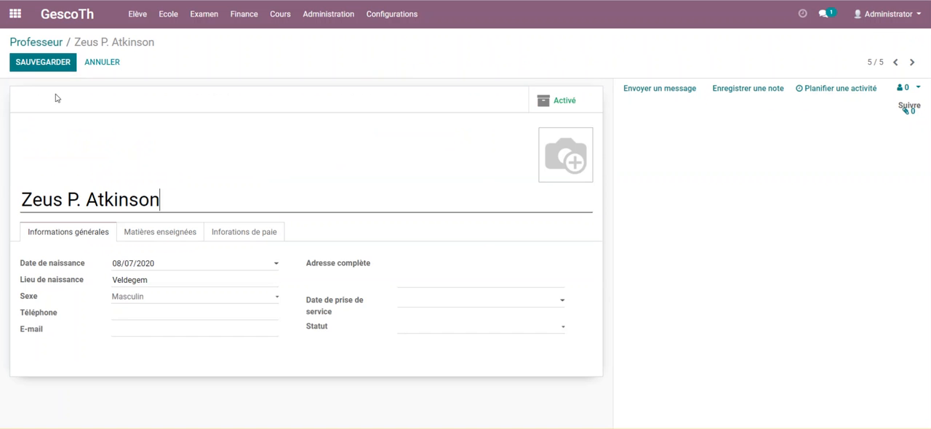
{"action": "left_click", "coordinate": [252, 233]}
{"action": "left_click", "coordinate": [150, 266]}
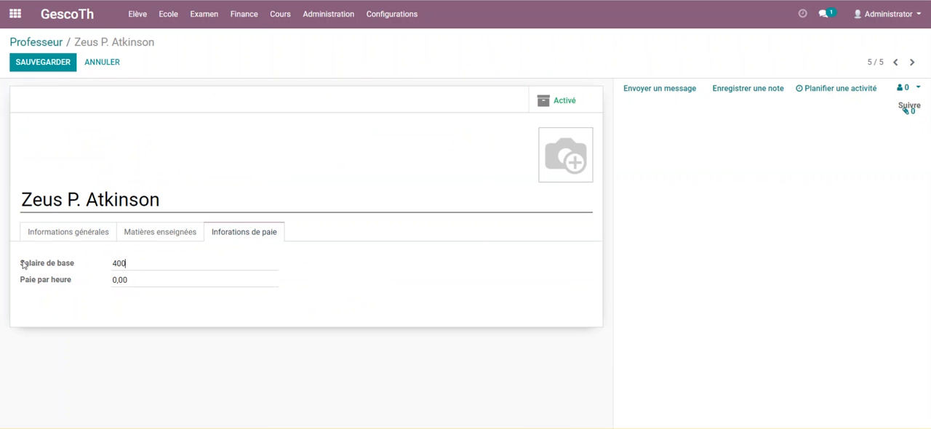
{"action": "left_click", "coordinate": [154, 283]}
{"action": "left_click", "coordinate": [56, 64]}
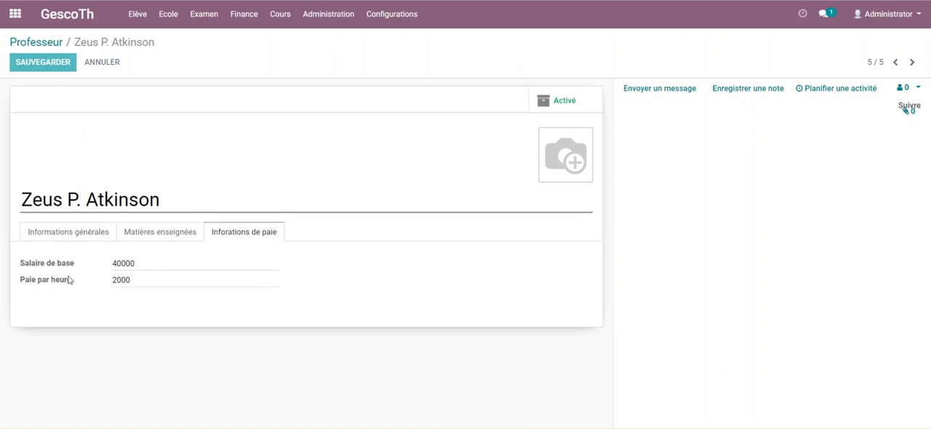
Create a new entry under Paiement des professeurs for the teacher whose pay rates were just set.
{"action": "left_click", "coordinate": [247, 14]}
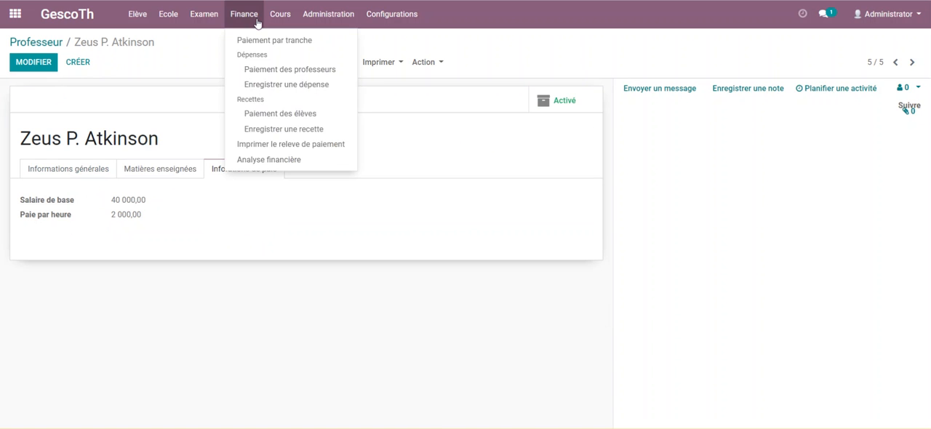
{"action": "left_click", "coordinate": [276, 71]}
{"action": "left_click", "coordinate": [28, 64]}
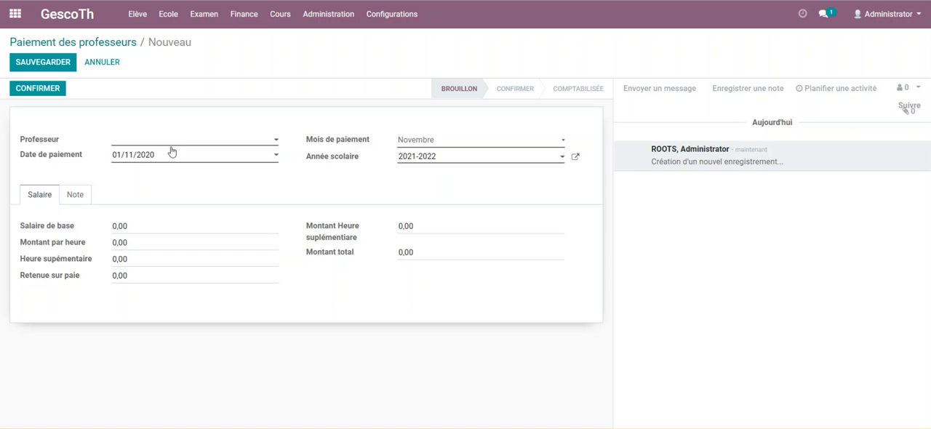
{"action": "left_click", "coordinate": [171, 141]}
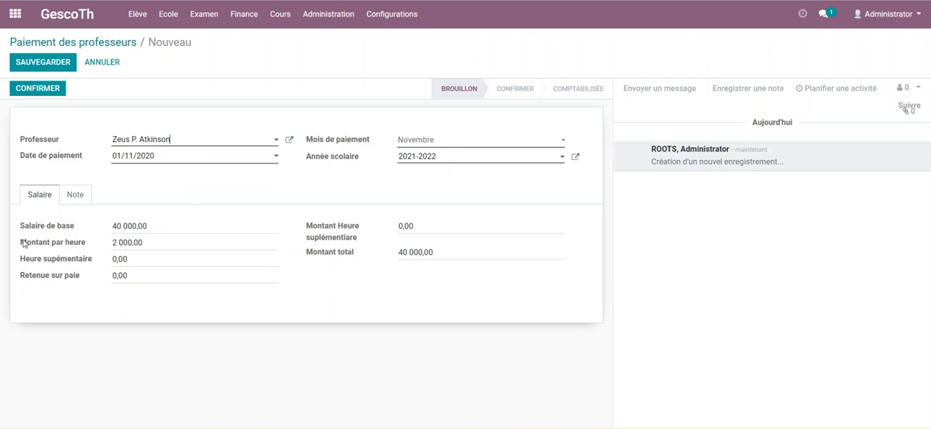
Set the payment's Heure supémentaire to 10 so that the overtime amount is calculated.
{"action": "left_click_drag", "start_coordinate": [155, 245], "coordinate": [58, 249]}
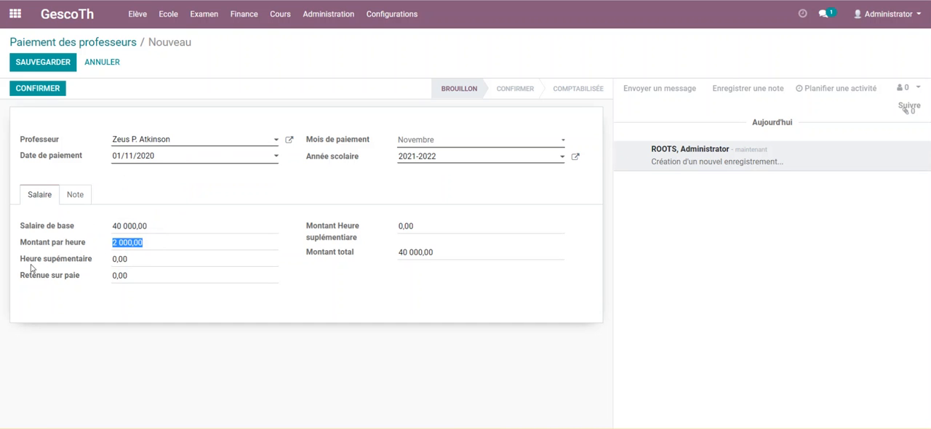
{"action": "left_click_drag", "start_coordinate": [145, 261], "coordinate": [49, 265]}
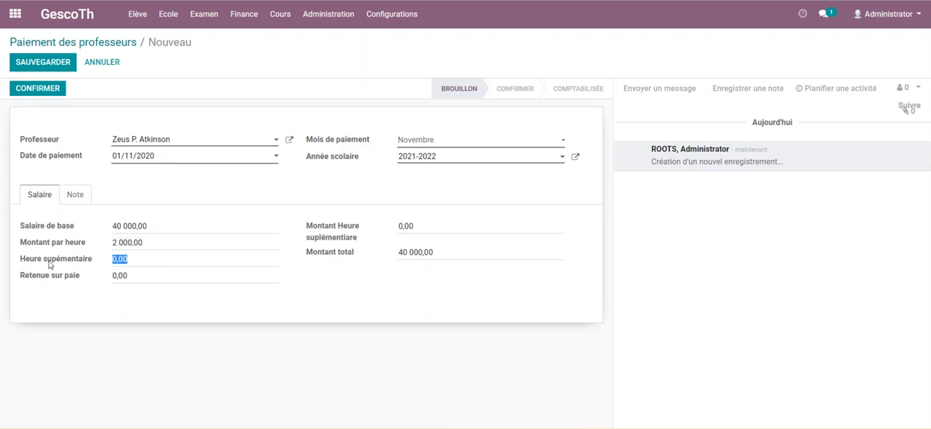
{"action": "type", "text": "10"}
{"action": "left_click", "coordinate": [344, 275]}
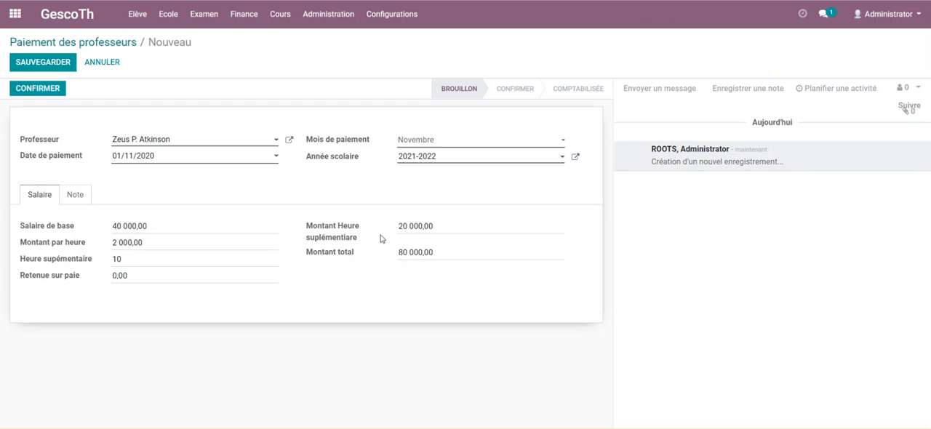
Set the Retenue sur paie of the teacher's payment to 10000.
{"action": "left_click_drag", "start_coordinate": [435, 226], "coordinate": [344, 229]}
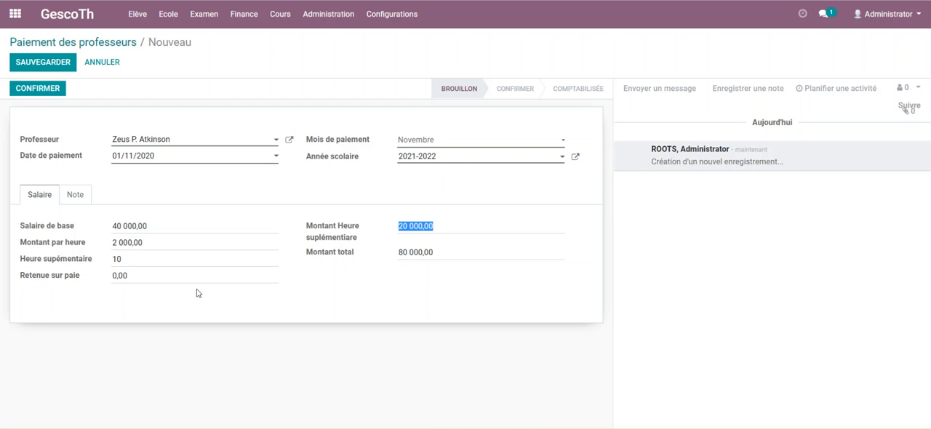
{"action": "double_click", "coordinate": [139, 278]}
{"action": "type", "text": "30"}
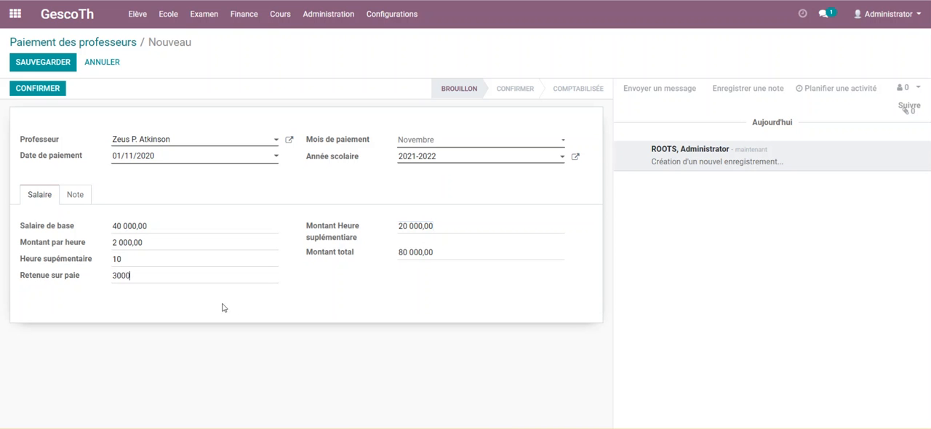
{"action": "left_click_drag", "start_coordinate": [133, 274], "coordinate": [9, 268]}
{"action": "type", "text": "1"}
{"action": "left_click_drag", "start_coordinate": [400, 249], "coordinate": [434, 252]}
Save the teacher's payment, confirm it and post it to the accounts (Comptabiliser).
{"action": "left_click", "coordinate": [45, 63]}
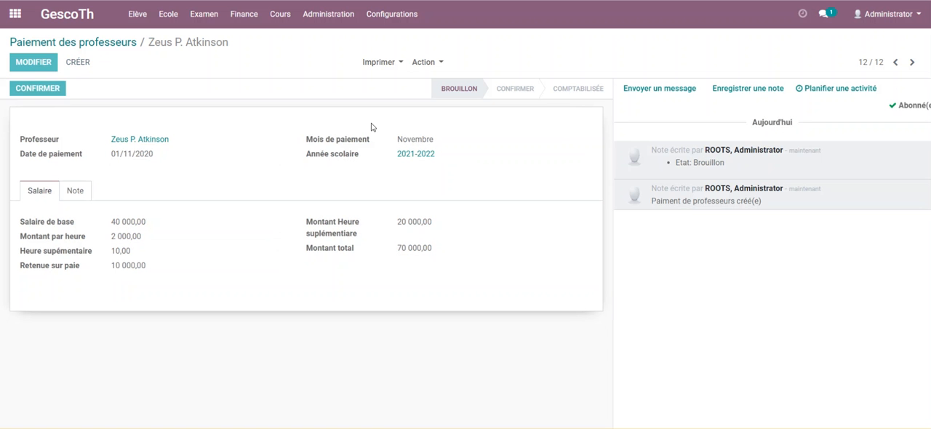
{"action": "left_click", "coordinate": [37, 88]}
{"action": "left_click", "coordinate": [382, 62]}
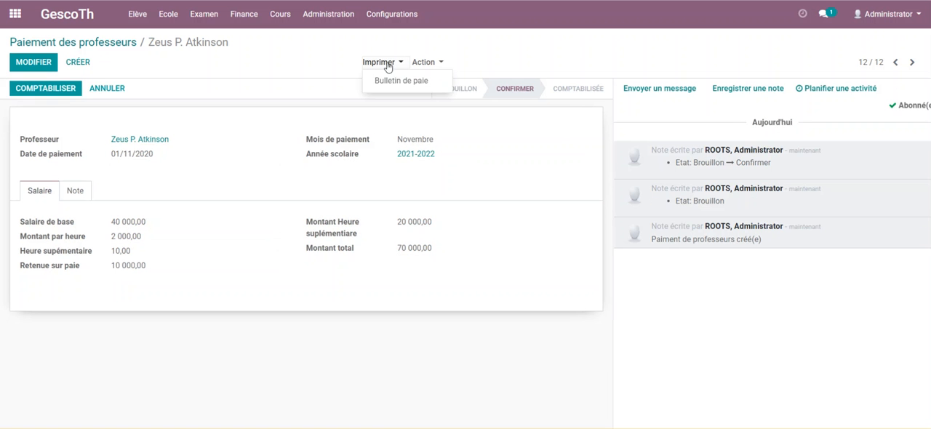
{"action": "left_click", "coordinate": [69, 90]}
View the Analyse financière pivot table with the posted teacher payment taken into account.
{"action": "left_click", "coordinate": [251, 14]}
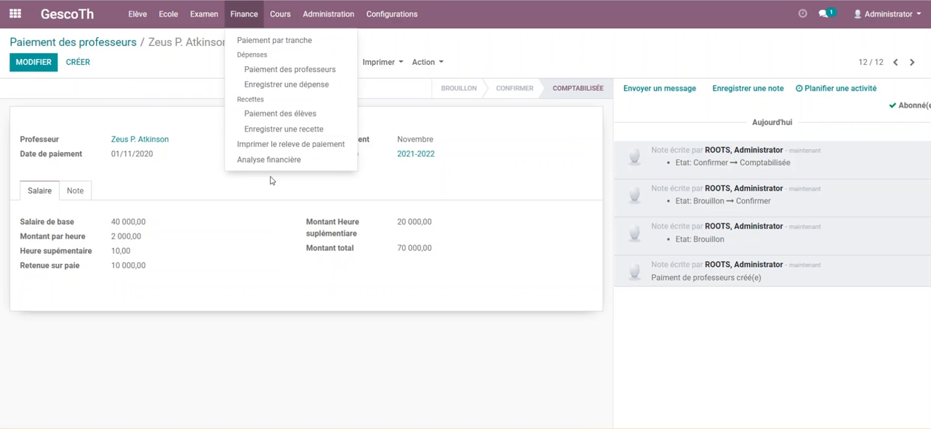
{"action": "left_click", "coordinate": [251, 161]}
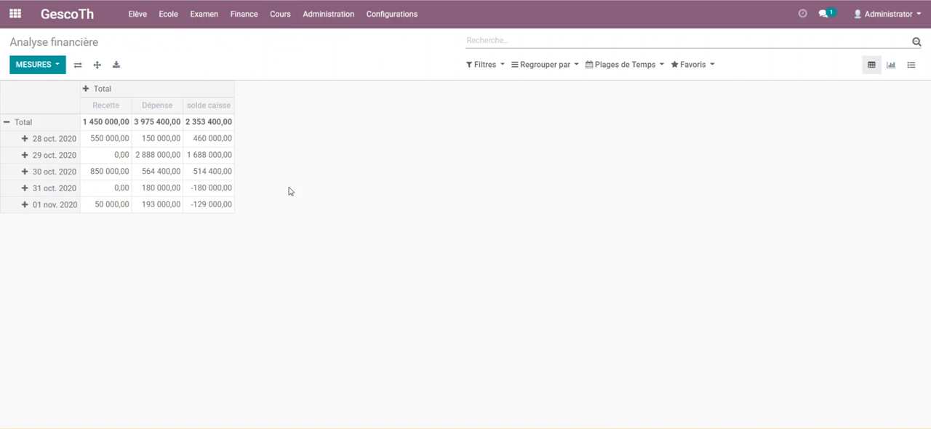
View the blank form for a new school event, then leave it and examine the "Semaine culturel" event and its participants.
{"action": "left_click", "coordinate": [135, 15]}
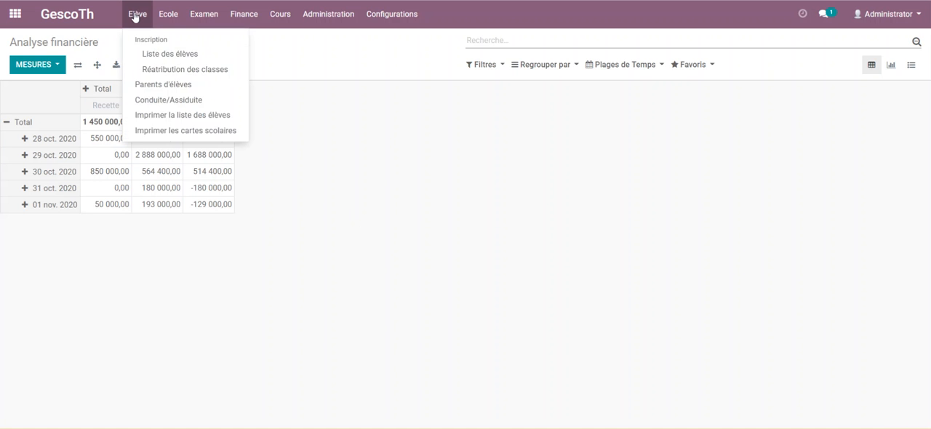
{"action": "mouse_move", "coordinate": [167, 14]}
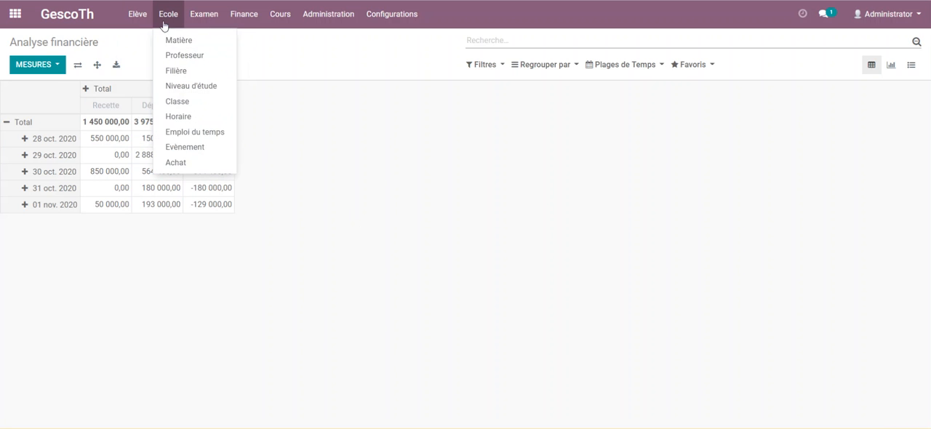
{"action": "left_click", "coordinate": [184, 156]}
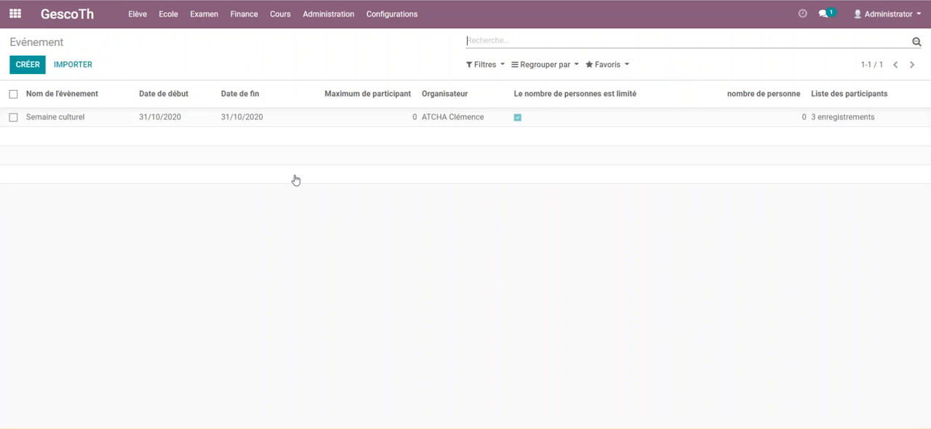
{"action": "left_click", "coordinate": [26, 64]}
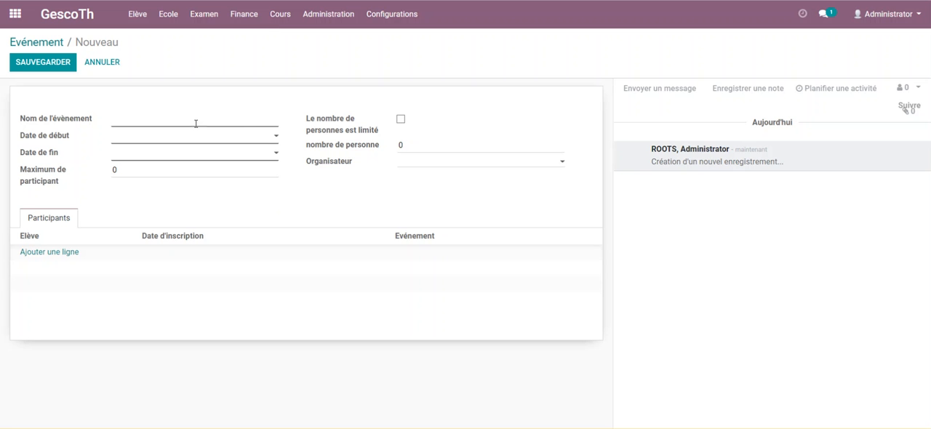
{"action": "left_click", "coordinate": [36, 42]}
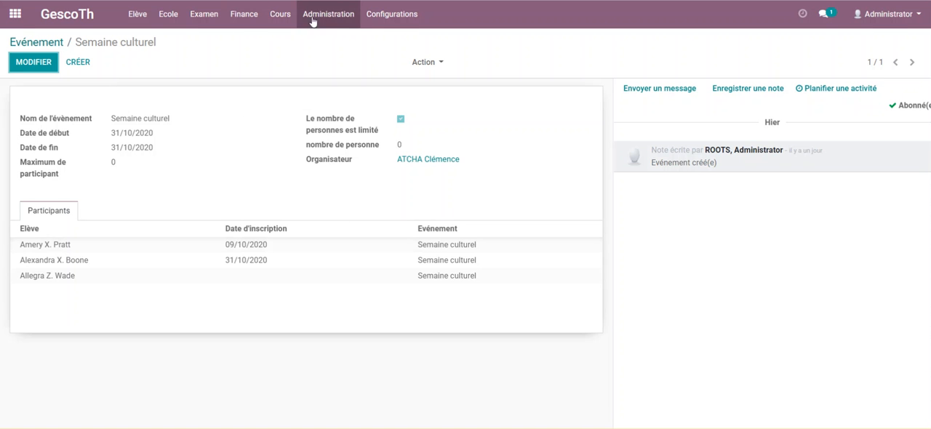
Review the Gescoth configuration settings: head of school, school year, Fait à, page header, stamp and signature.
{"action": "left_click", "coordinate": [242, 15]}
{"action": "mouse_move", "coordinate": [386, 14]}
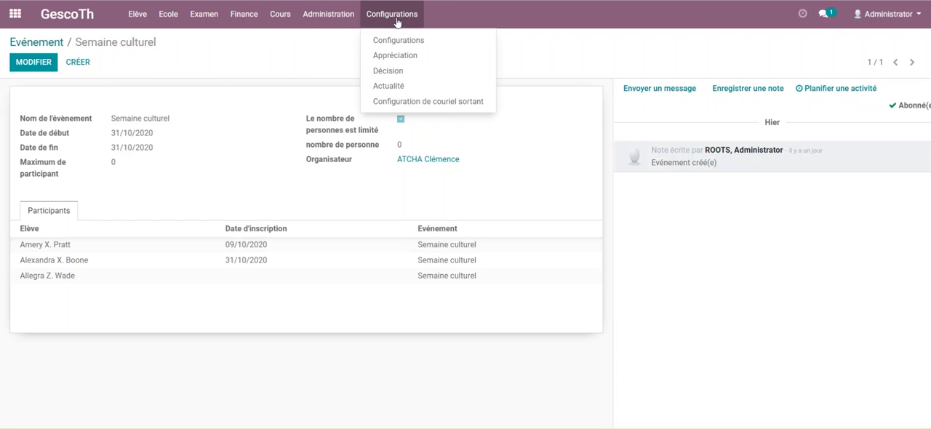
{"action": "left_click", "coordinate": [397, 43]}
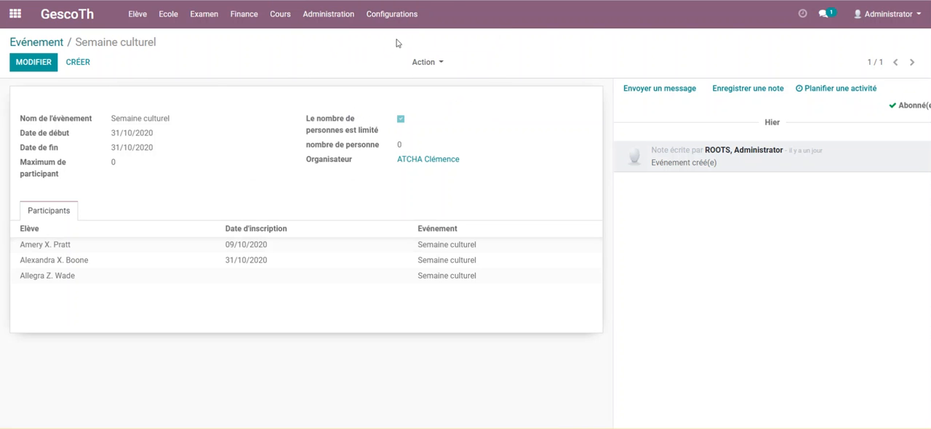
{"action": "left_click", "coordinate": [397, 19]}
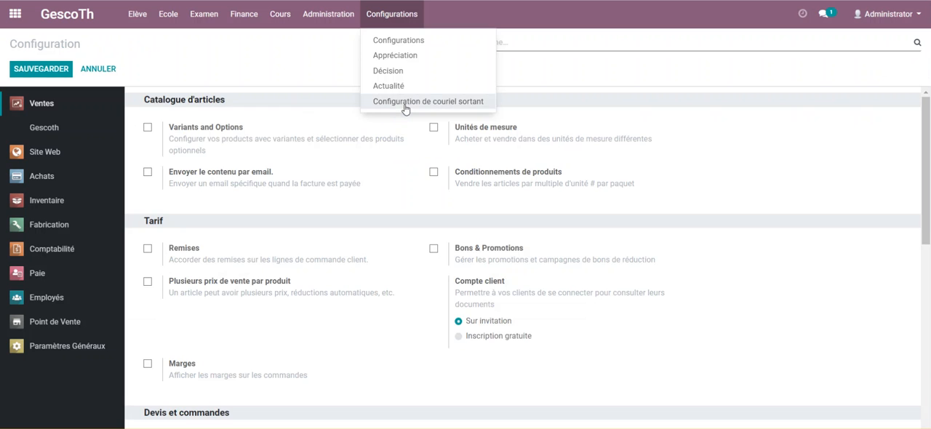
{"action": "left_click", "coordinate": [27, 130]}
{"action": "scroll", "coordinate": [211, 193], "scroll_direction": "down", "scroll_amount": 3}
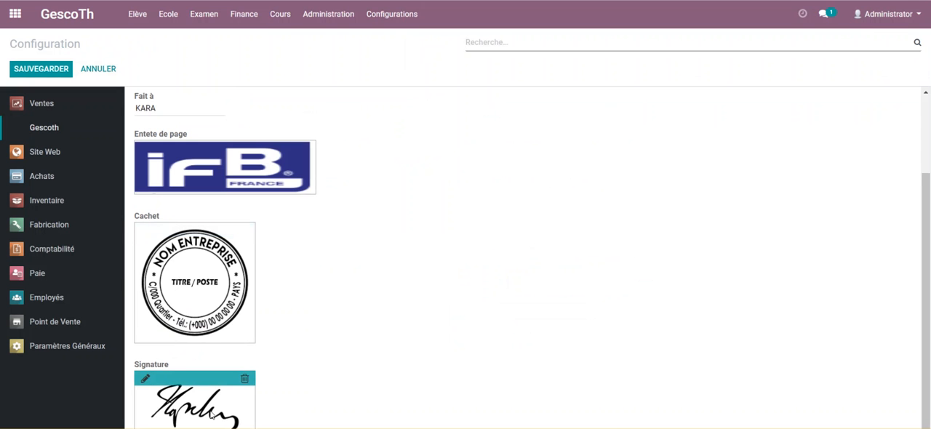
{"action": "scroll", "coordinate": [225, 208], "scroll_direction": "up", "scroll_amount": 3}
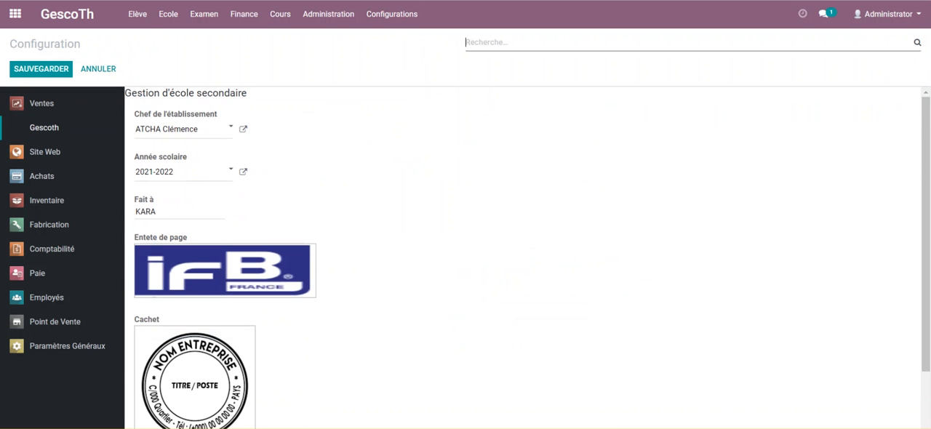
Print the school cards of class Tle G2 for 2021-2022 with both the stamp and the signature.
{"action": "left_click", "coordinate": [133, 21]}
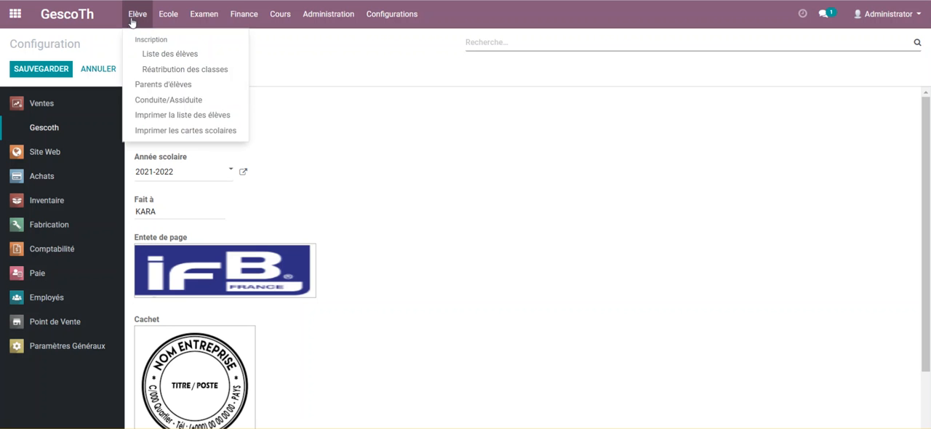
{"action": "left_click", "coordinate": [182, 132]}
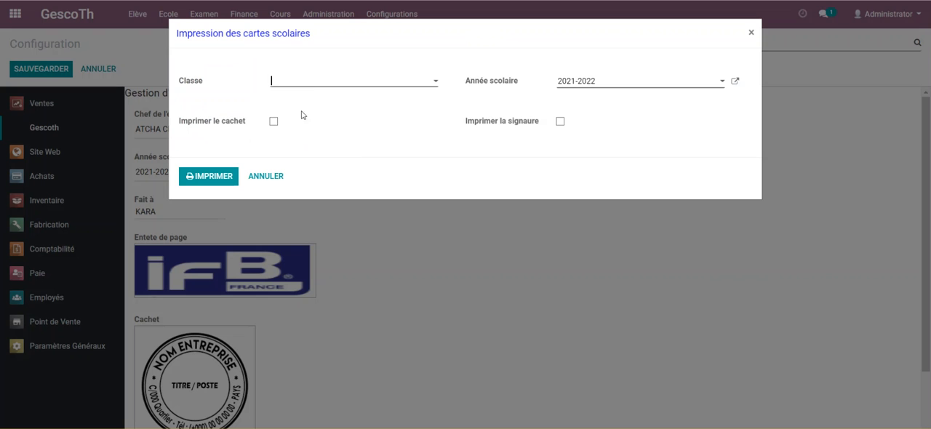
{"action": "left_click", "coordinate": [318, 84]}
{"action": "left_click", "coordinate": [307, 99]}
{"action": "left_click", "coordinate": [297, 88]}
{"action": "left_click", "coordinate": [291, 113]}
{"action": "left_click", "coordinate": [273, 122]}
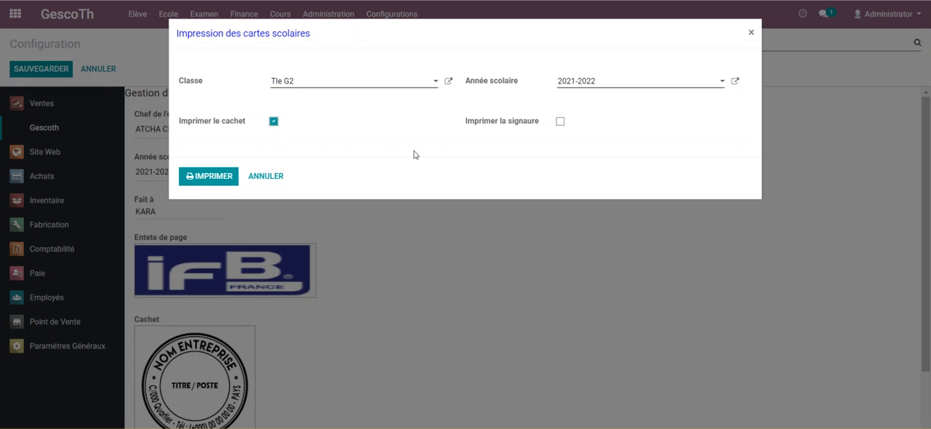
{"action": "left_click", "coordinate": [560, 122]}
{"action": "left_click", "coordinate": [204, 181]}
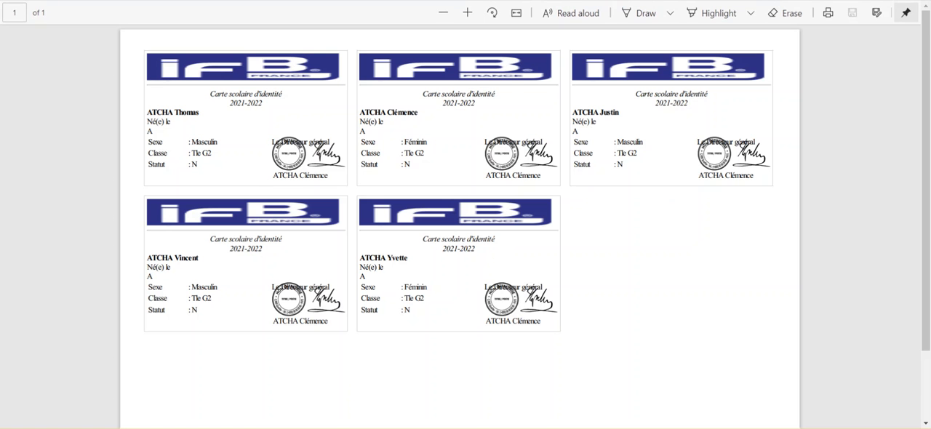
Print the Tle G2 school cards again without the stamp, keeping the signature, then close the PDF.
{"action": "key", "text": "alt+Tab"}
{"action": "left_click", "coordinate": [274, 122]}
{"action": "left_click", "coordinate": [208, 176]}
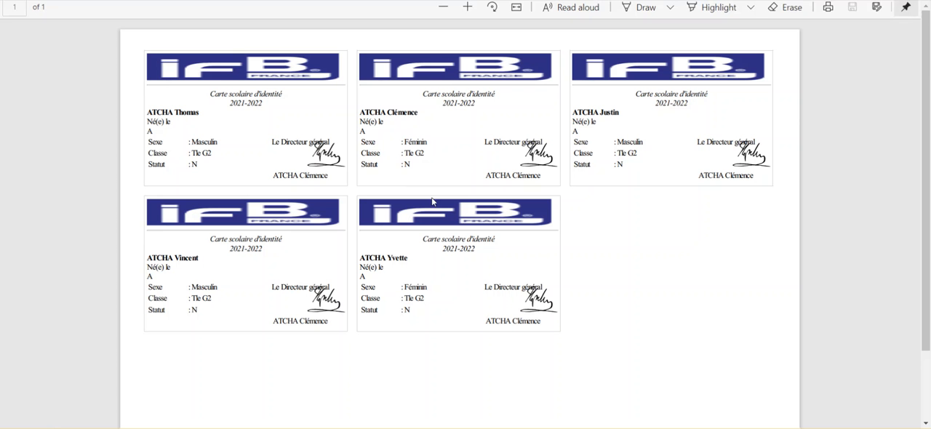
{"action": "key", "text": "ctrl+w"}
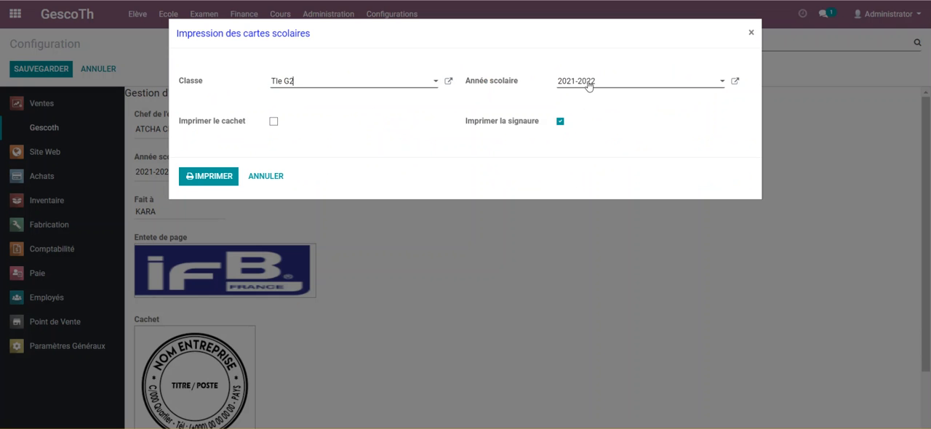
Print the Tle G2 cards with neither stamp nor signature, check the PDF, then close it and the card printing dialog.
{"action": "left_click", "coordinate": [198, 179]}
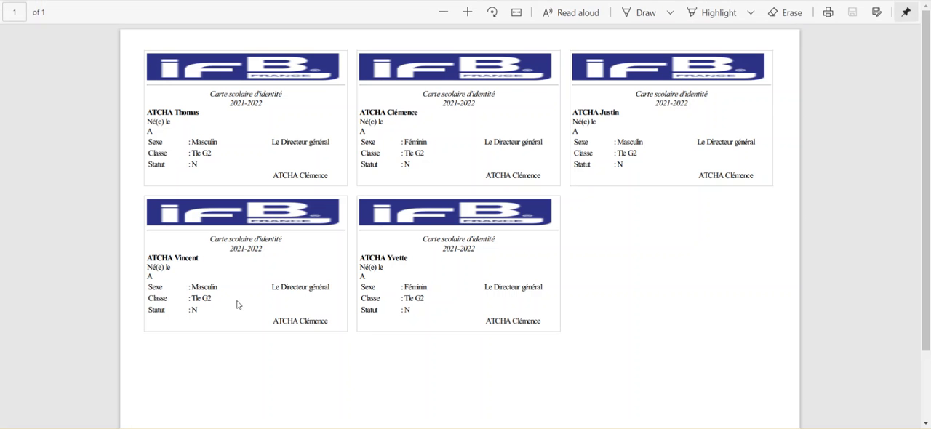
{"action": "scroll", "coordinate": [439, 152], "scroll_direction": "down", "scroll_amount": 1}
{"action": "scroll", "coordinate": [439, 152], "scroll_direction": "up", "scroll_amount": 1}
{"action": "scroll", "coordinate": [439, 155], "scroll_direction": "down", "scroll_amount": 2}
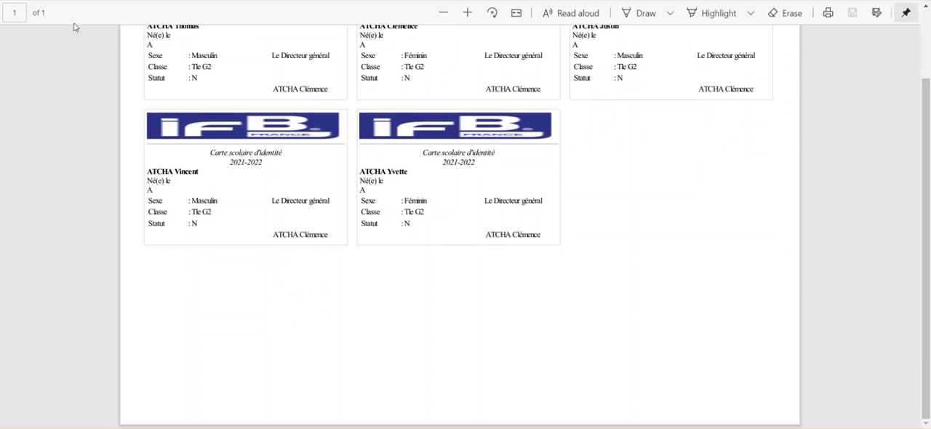
{"action": "scroll", "coordinate": [460, 227], "scroll_direction": "up", "scroll_amount": 1}
{"action": "left_click", "coordinate": [36, 2]}
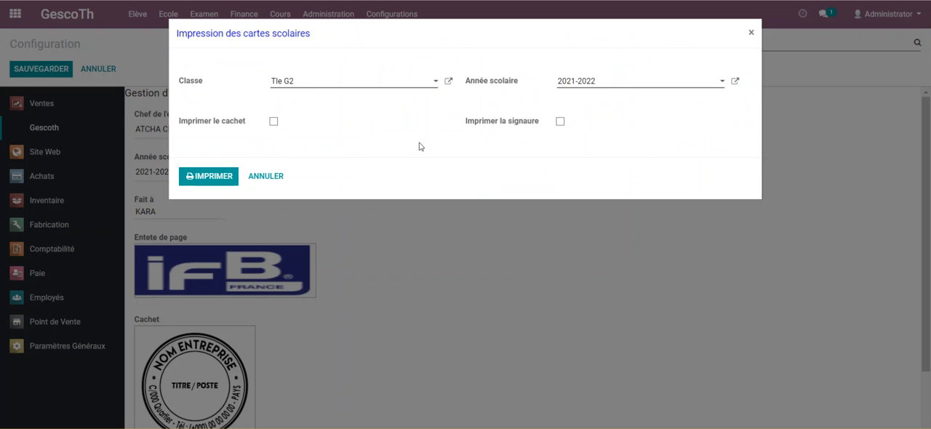
{"action": "left_click", "coordinate": [275, 179]}
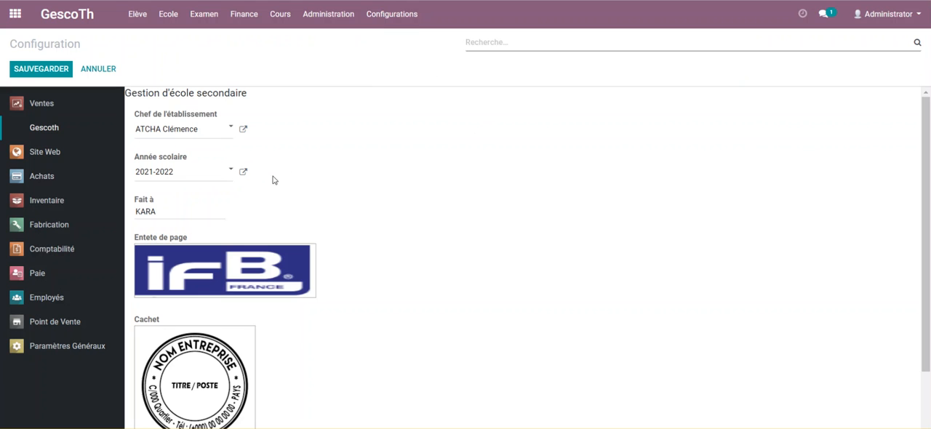
Open the outgoing mail server configuration list.
{"action": "left_click", "coordinate": [390, 16]}
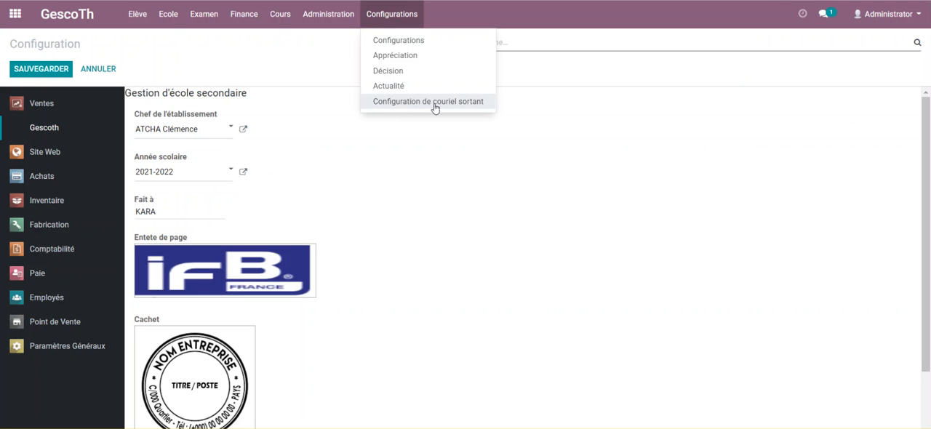
{"action": "left_click", "coordinate": [457, 106]}
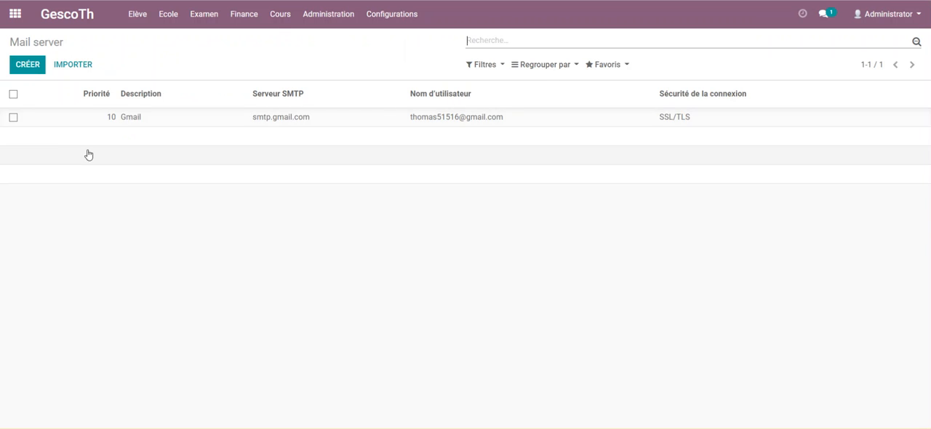
{"action": "left_click", "coordinate": [35, 66]}
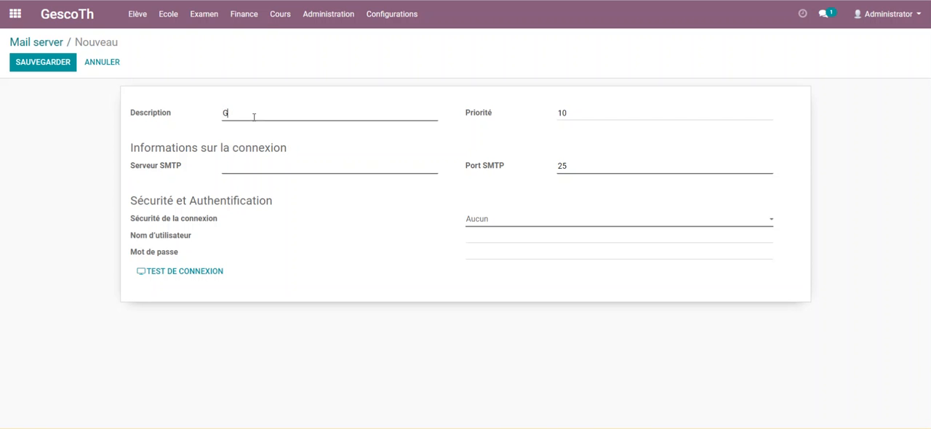
{"action": "type", "text": "Gmail.com"}
{"action": "left_click", "coordinate": [40, 43]}
{"action": "left_click", "coordinate": [289, 99]}
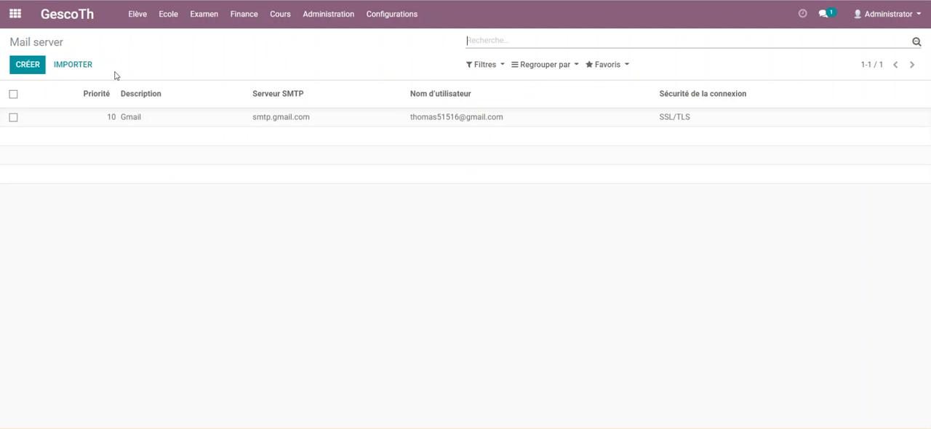
Open the existing Gmail mail server record for editing.
{"action": "left_click", "coordinate": [124, 120]}
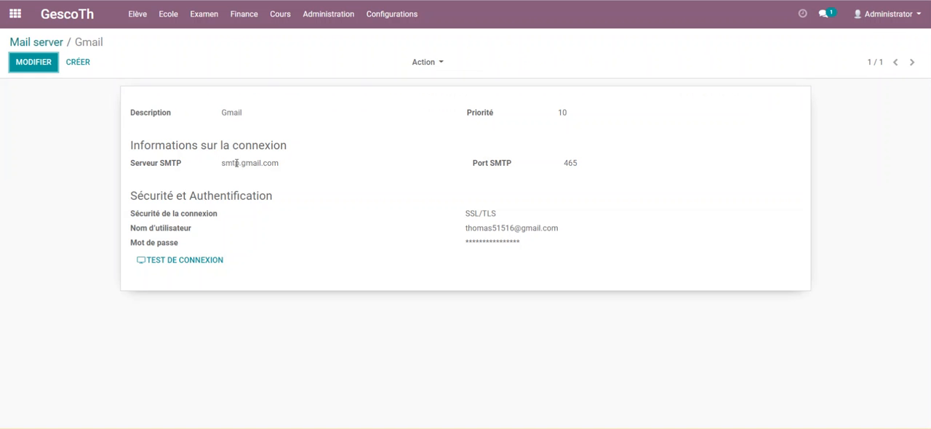
{"action": "left_click_drag", "start_coordinate": [222, 115], "coordinate": [249, 114]}
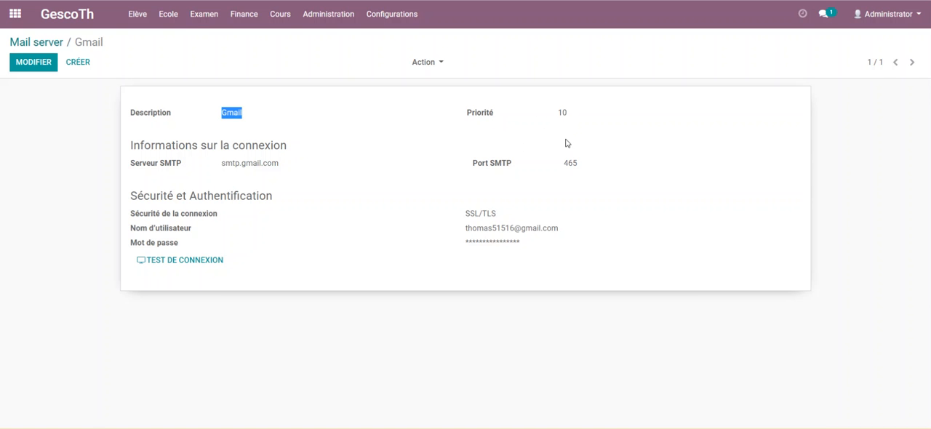
{"action": "left_click", "coordinate": [13, 66]}
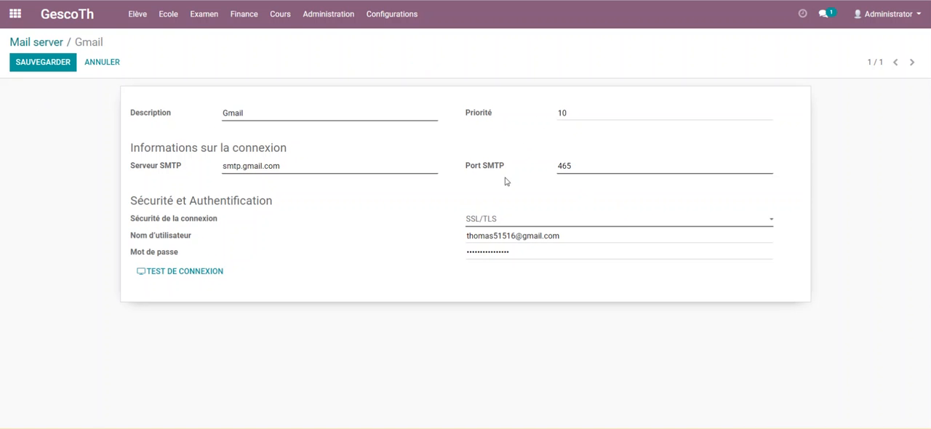
Switch the Gmail server's connection security to Aucun and back to SSL/TLS.
{"action": "left_click", "coordinate": [528, 220]}
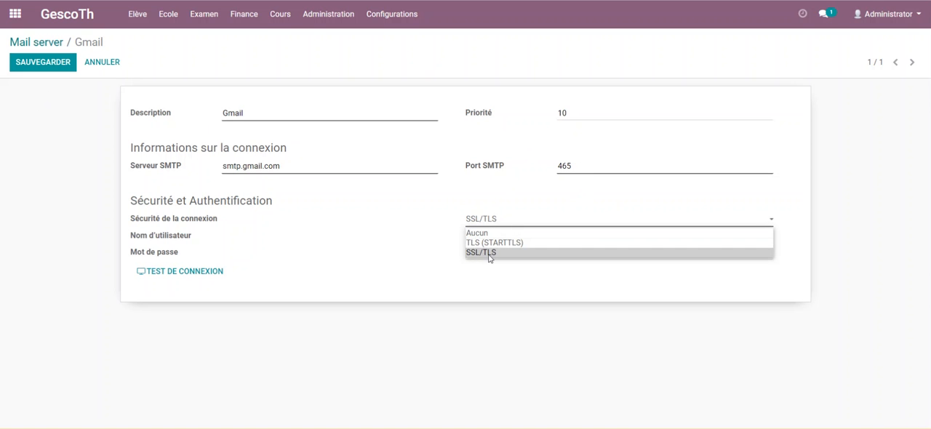
{"action": "left_click", "coordinate": [502, 233]}
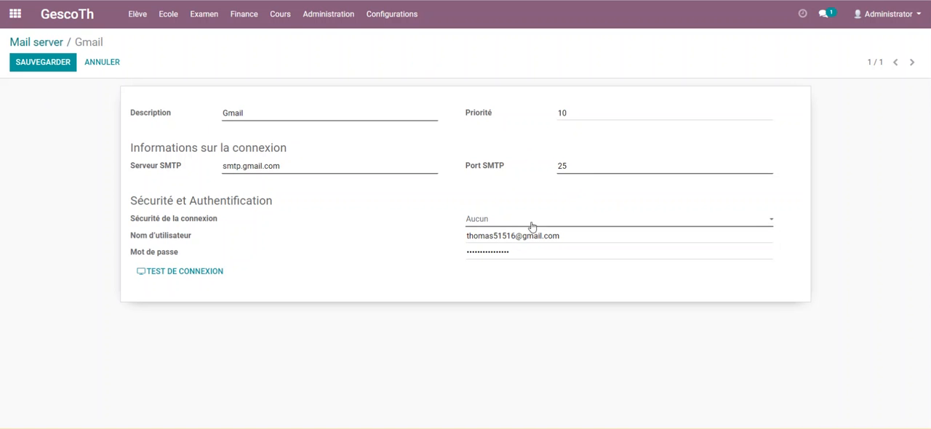
{"action": "left_click", "coordinate": [506, 223]}
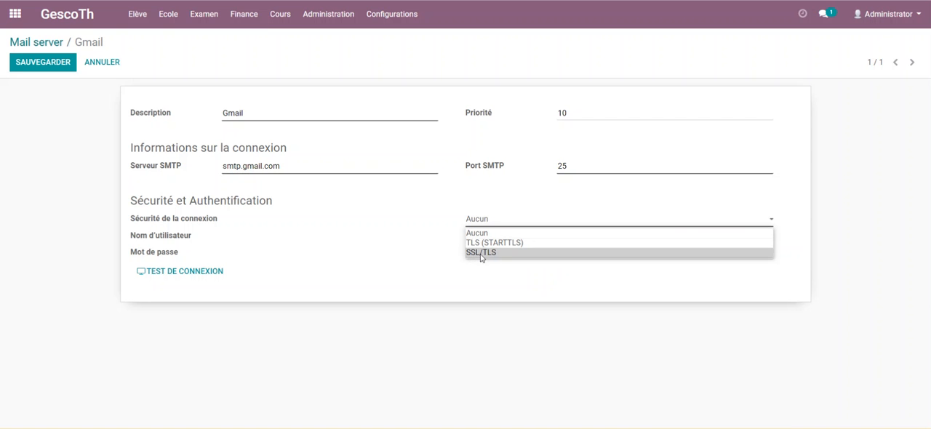
{"action": "left_click", "coordinate": [492, 253]}
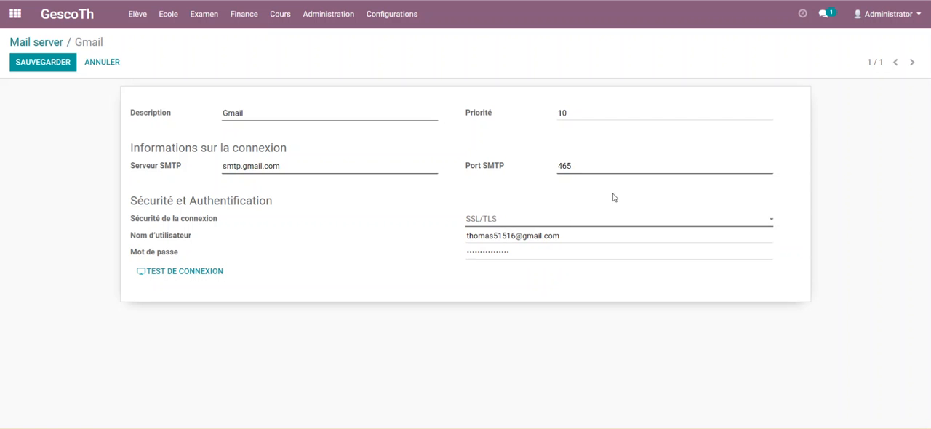
Check the Gmail server's SMTP port and credential fields, test its connection, and save the record.
{"action": "left_click_drag", "start_coordinate": [580, 168], "coordinate": [520, 173]}
{"action": "left_click_drag", "start_coordinate": [568, 237], "coordinate": [453, 246]}
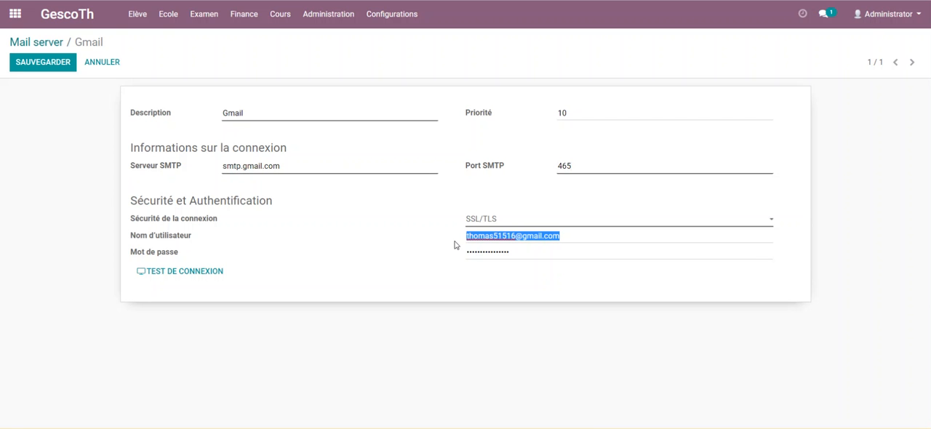
{"action": "left_click_drag", "start_coordinate": [583, 243], "coordinate": [426, 245]}
{"action": "left_click_drag", "start_coordinate": [520, 255], "coordinate": [376, 260]}
{"action": "left_click", "coordinate": [222, 272]}
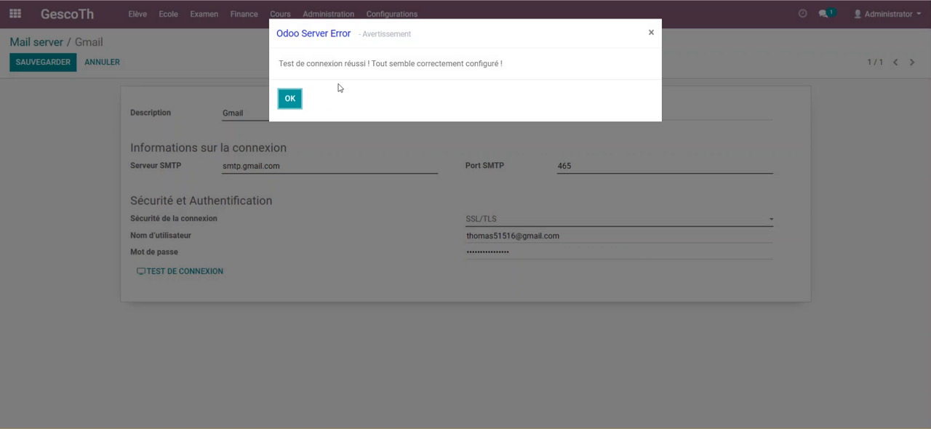
{"action": "left_click_drag", "start_coordinate": [278, 68], "coordinate": [507, 72]}
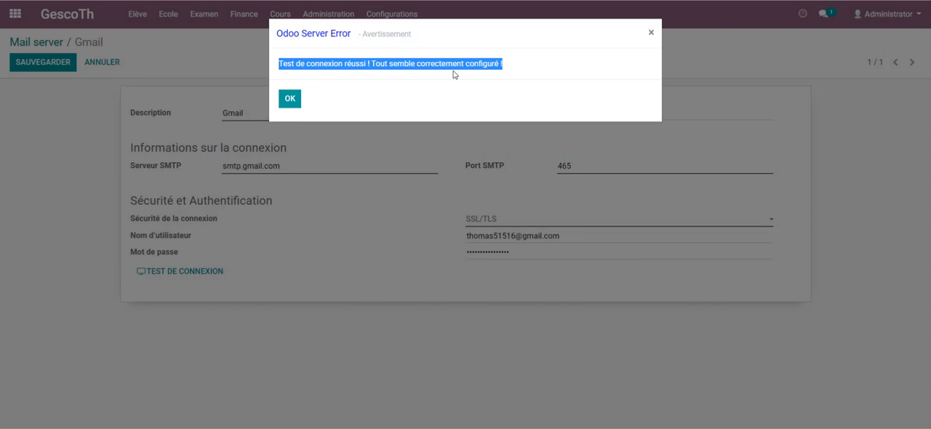
{"action": "left_click", "coordinate": [290, 99]}
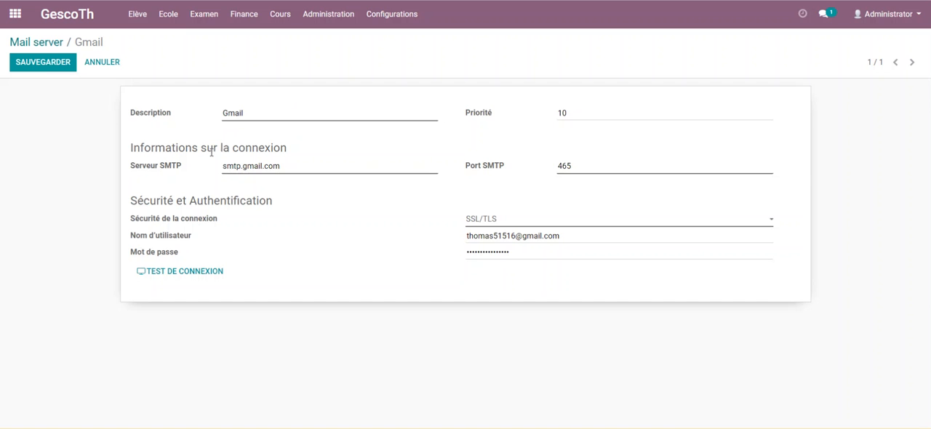
{"action": "left_click", "coordinate": [46, 64]}
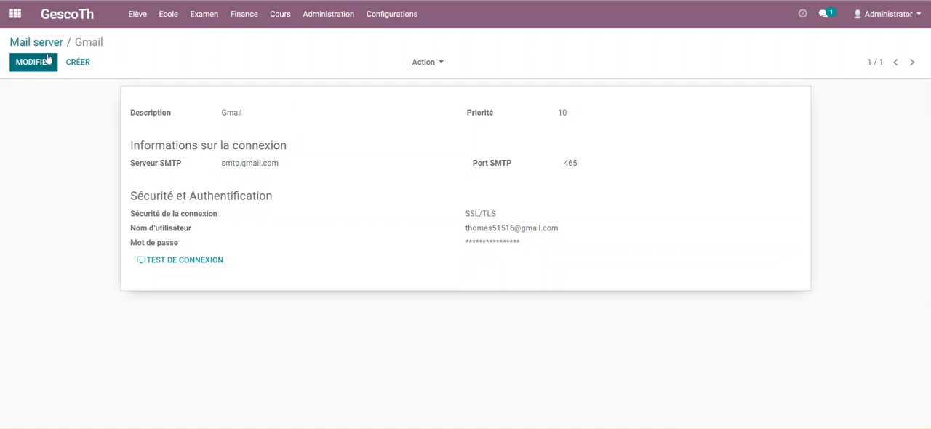
Edit student record EL103 in the student list, fill in the name, e-mail and address from the saved autofill contact, and save it.
{"action": "left_click", "coordinate": [139, 16]}
{"action": "left_click", "coordinate": [168, 15]}
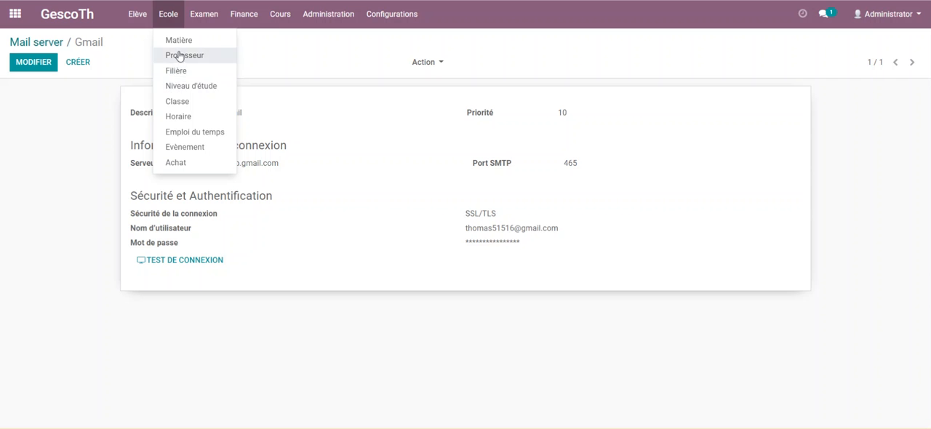
{"action": "left_click", "coordinate": [70, 20]}
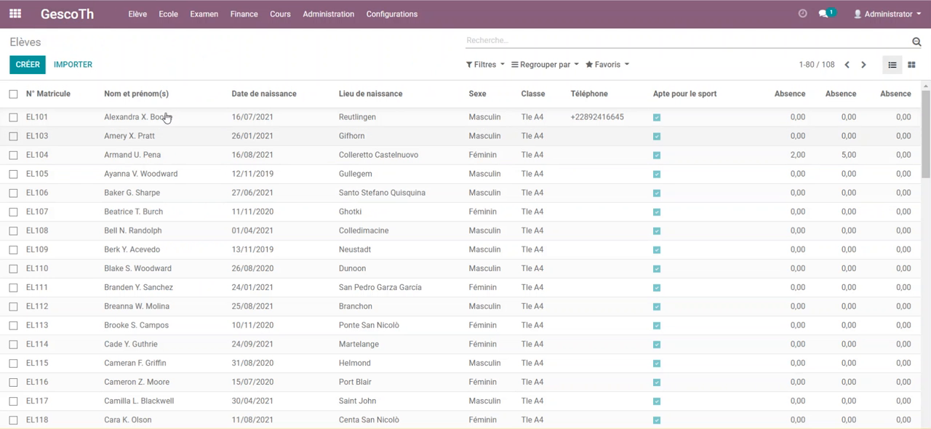
{"action": "left_click", "coordinate": [198, 122]}
{"action": "left_click", "coordinate": [282, 139]}
{"action": "left_click", "coordinate": [32, 62]}
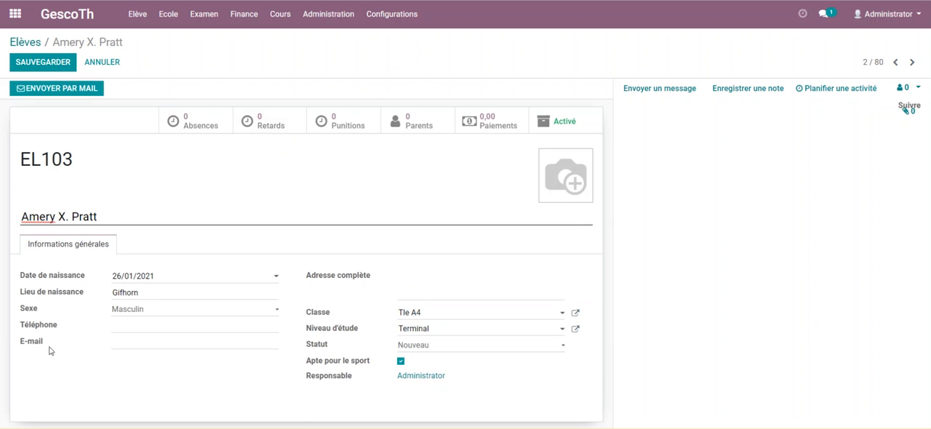
{"action": "left_click", "coordinate": [137, 343]}
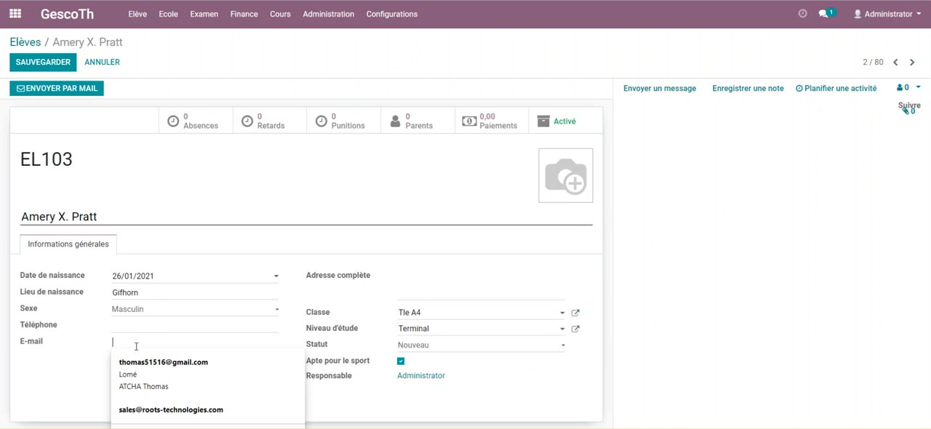
{"action": "left_click", "coordinate": [153, 362]}
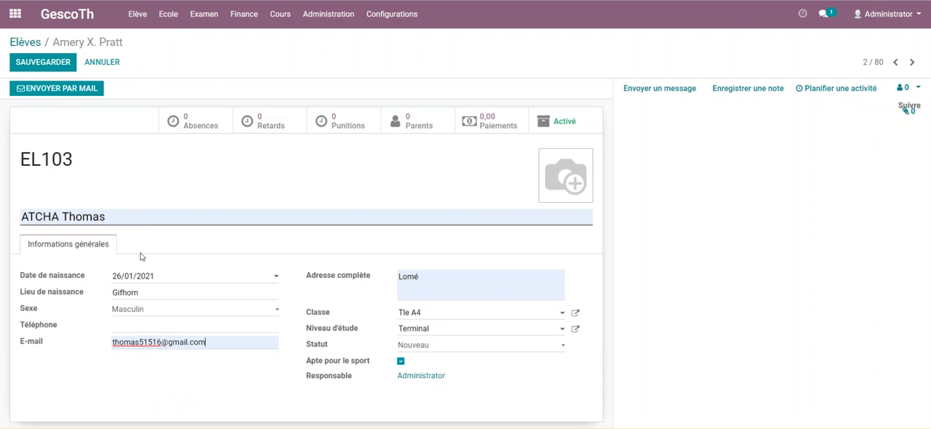
{"action": "left_click", "coordinate": [43, 62]}
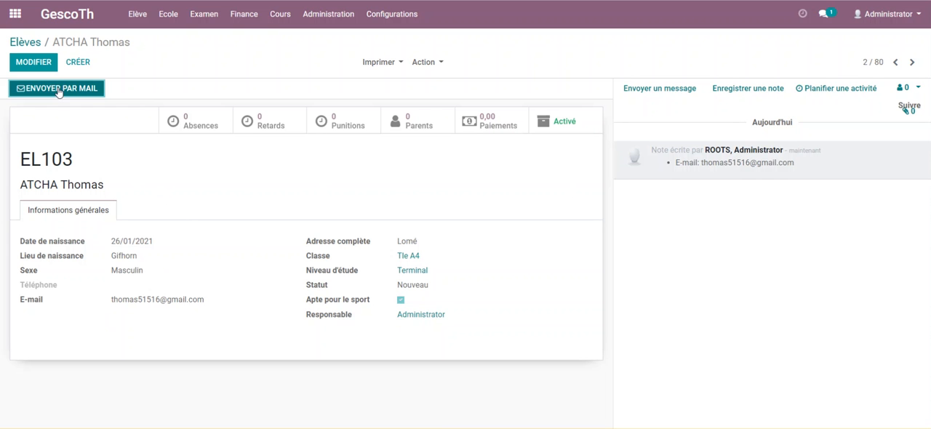
Send the registration confirmation of student EL103 by e-mail.
{"action": "left_click_drag", "start_coordinate": [20, 156], "coordinate": [104, 186]}
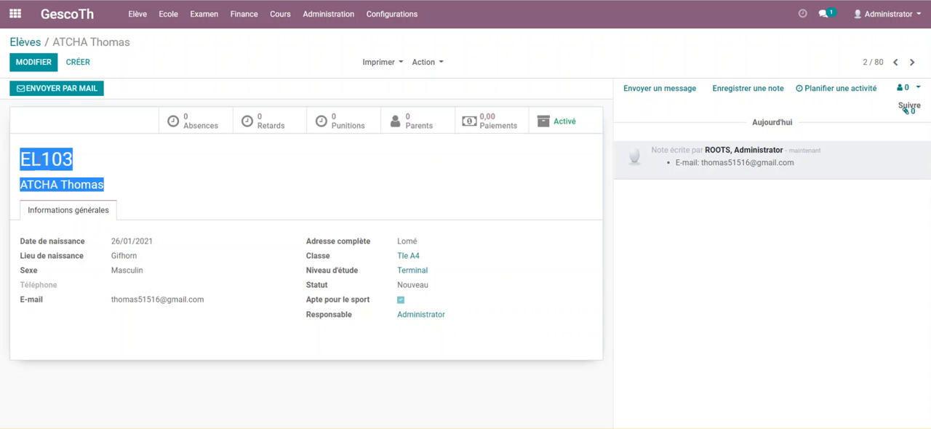
{"action": "left_click", "coordinate": [107, 164]}
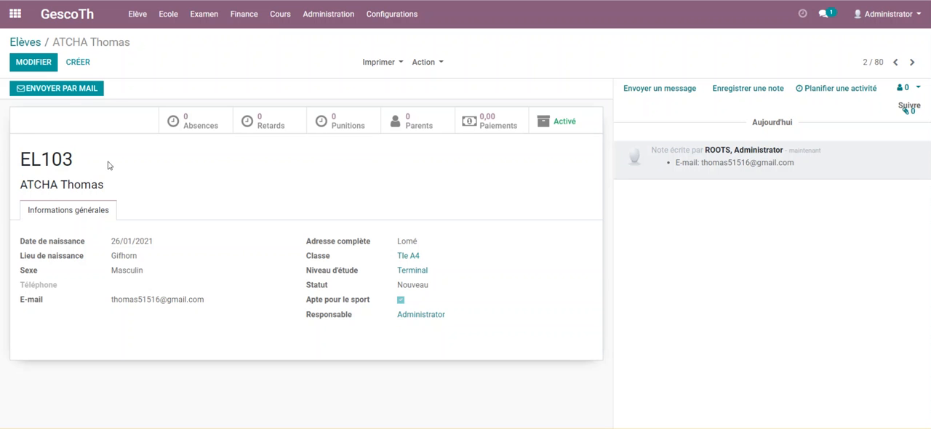
{"action": "left_click", "coordinate": [54, 90]}
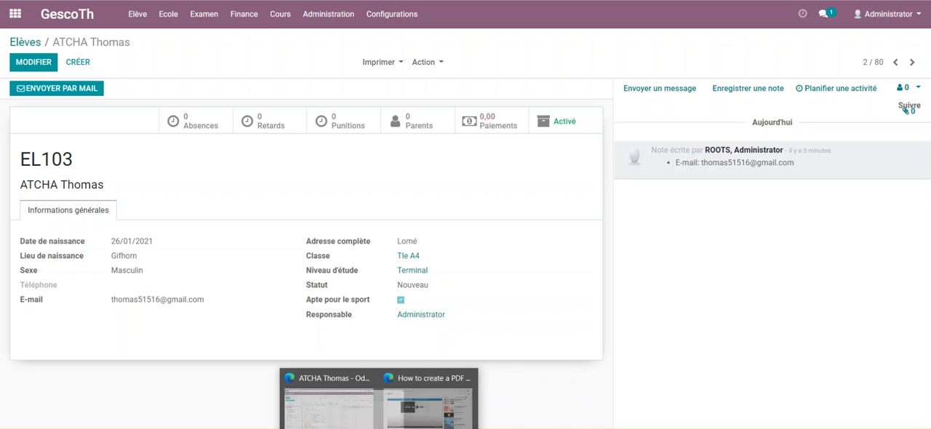
Switch to Gmail, read the message "Confirmation d'inscription (Ref EL103)", and return to the student record in GescoTh.
{"action": "left_click", "coordinate": [346, 426]}
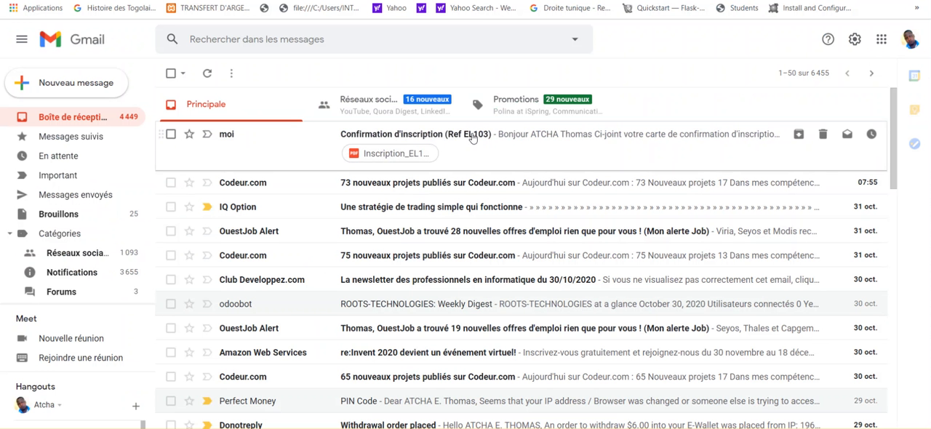
{"action": "left_click", "coordinate": [487, 139]}
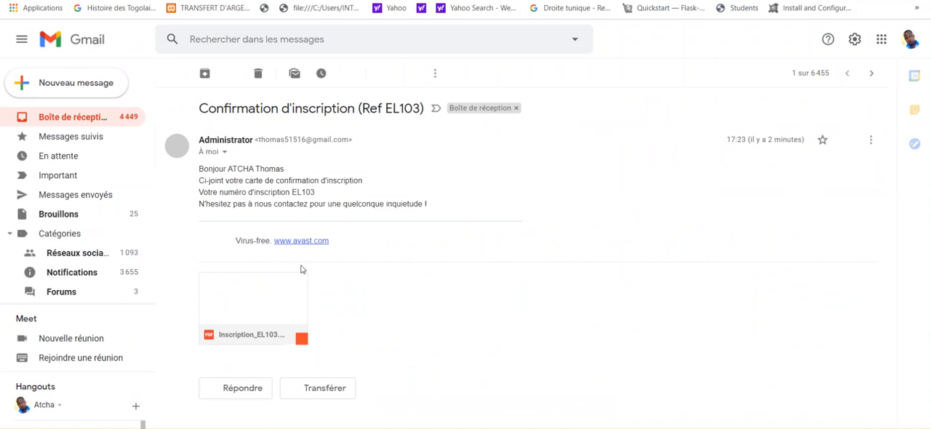
{"action": "left_click_drag", "start_coordinate": [201, 170], "coordinate": [476, 211]}
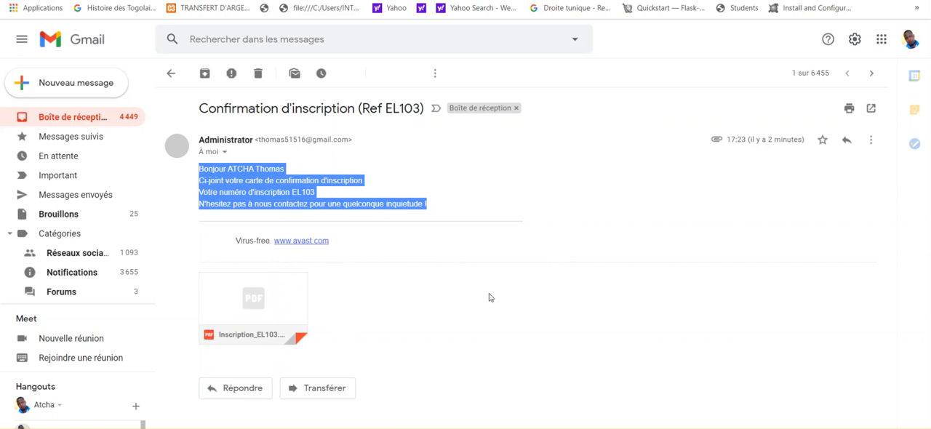
{"action": "left_click", "coordinate": [313, 427]}
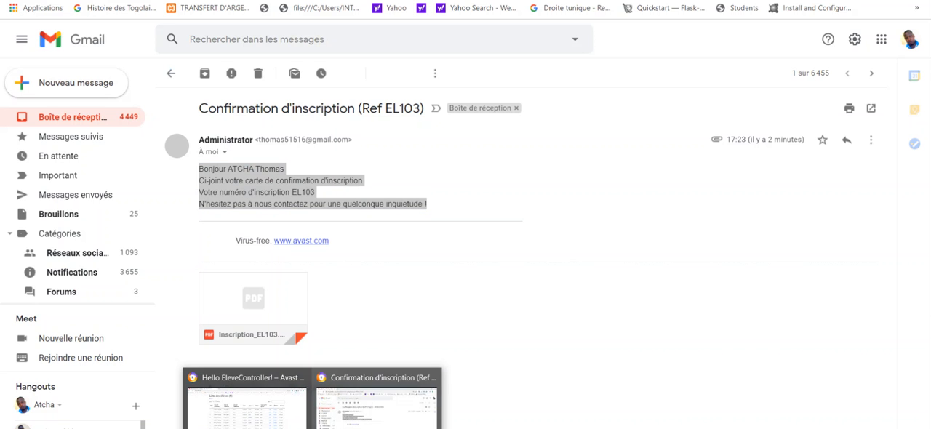
{"action": "left_click", "coordinate": [304, 390]}
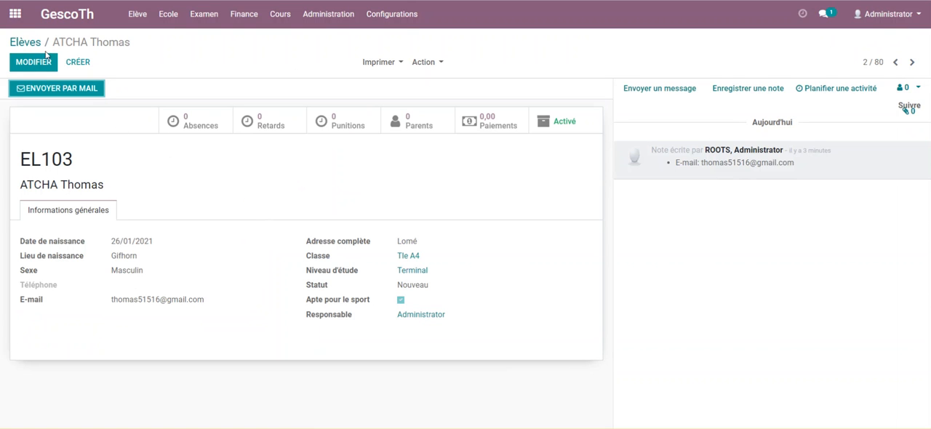
{"action": "left_click", "coordinate": [205, 14]}
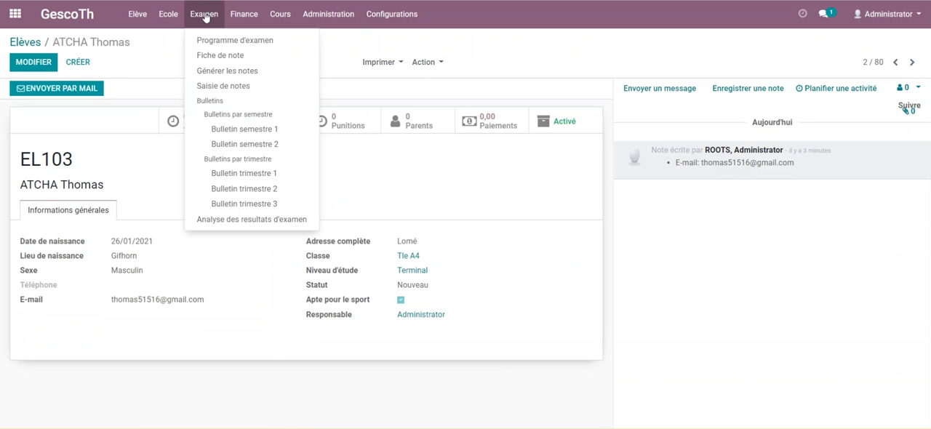
{"action": "mouse_move", "coordinate": [240, 15]}
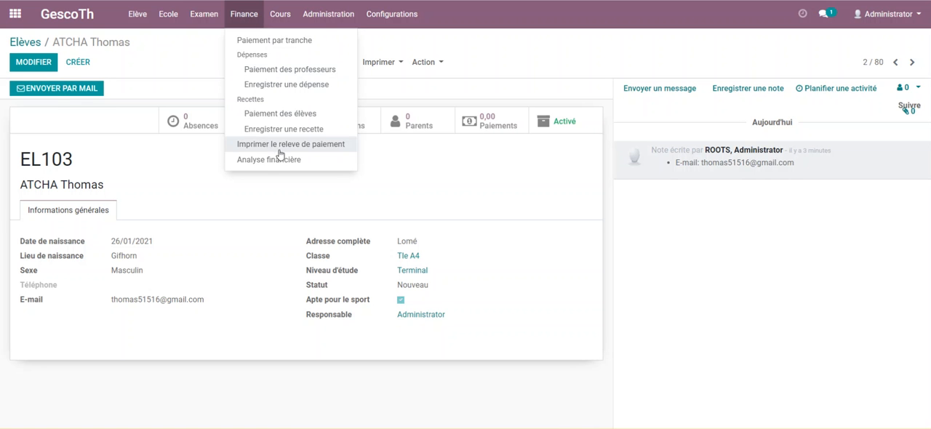
Open the Gescoth section of the general configuration and review its school year, Fait à, page header, stamp and signature.
{"action": "left_click", "coordinate": [408, 16]}
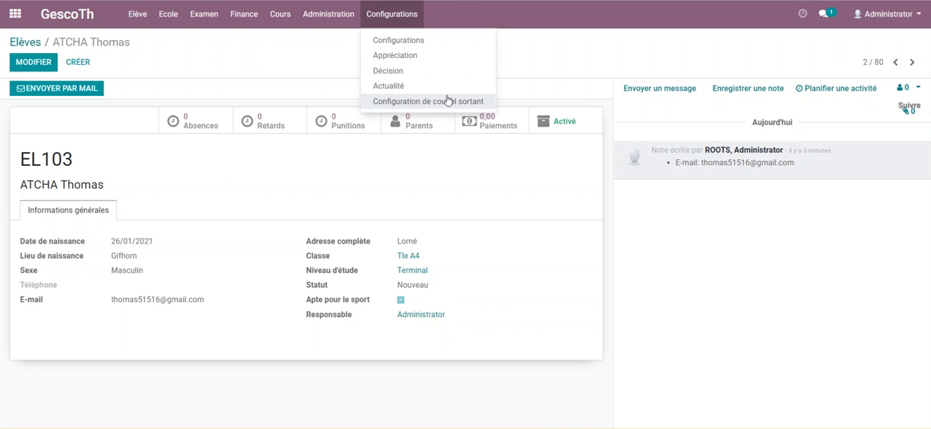
{"action": "left_click", "coordinate": [404, 45]}
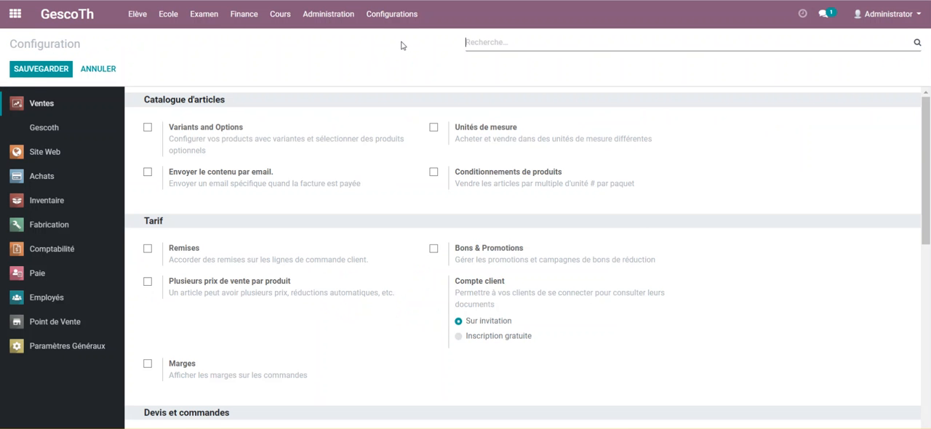
{"action": "left_click", "coordinate": [44, 129]}
{"action": "scroll", "coordinate": [225, 137], "scroll_direction": "down", "scroll_amount": 3}
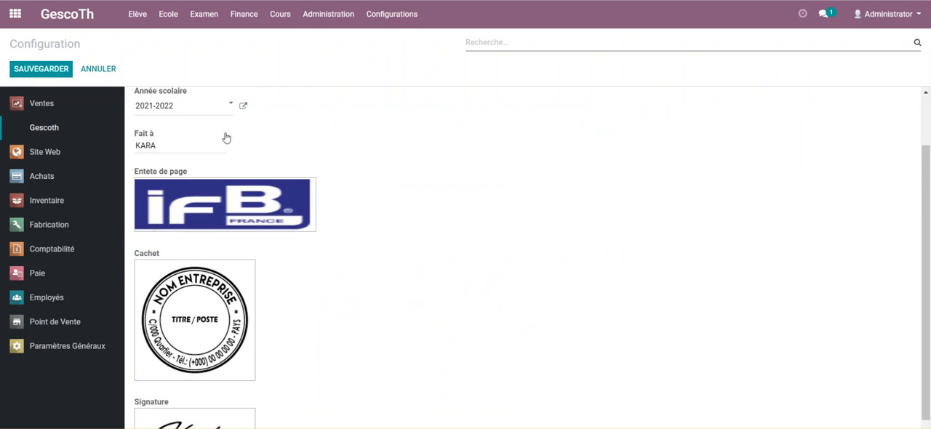